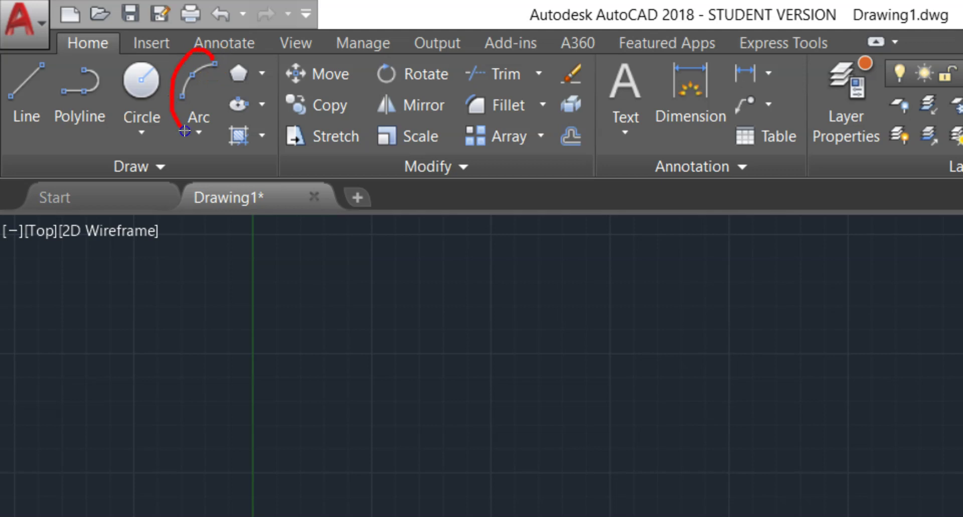
Draw a 3-sided polygon circumscribed about a circle, centred near the lower left above the origin
drag(233, 122, 231, 58)
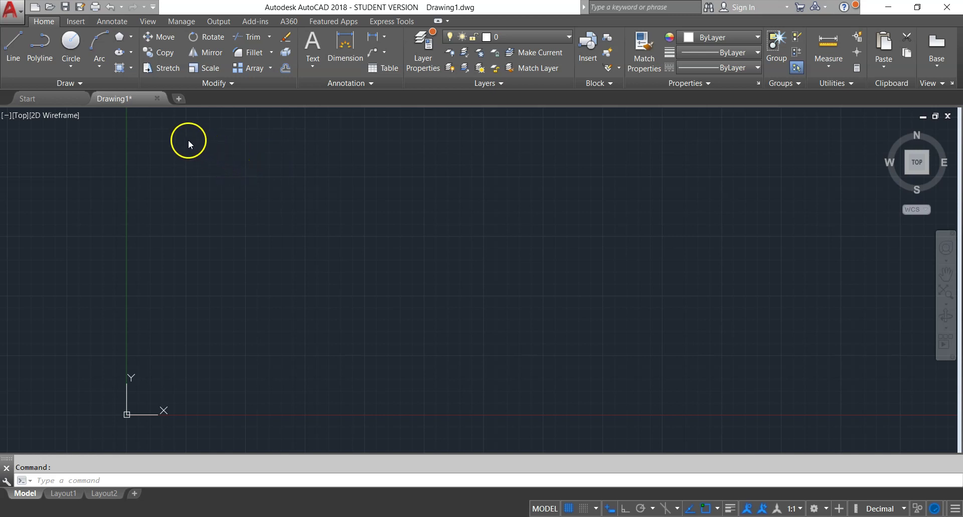
click(131, 39)
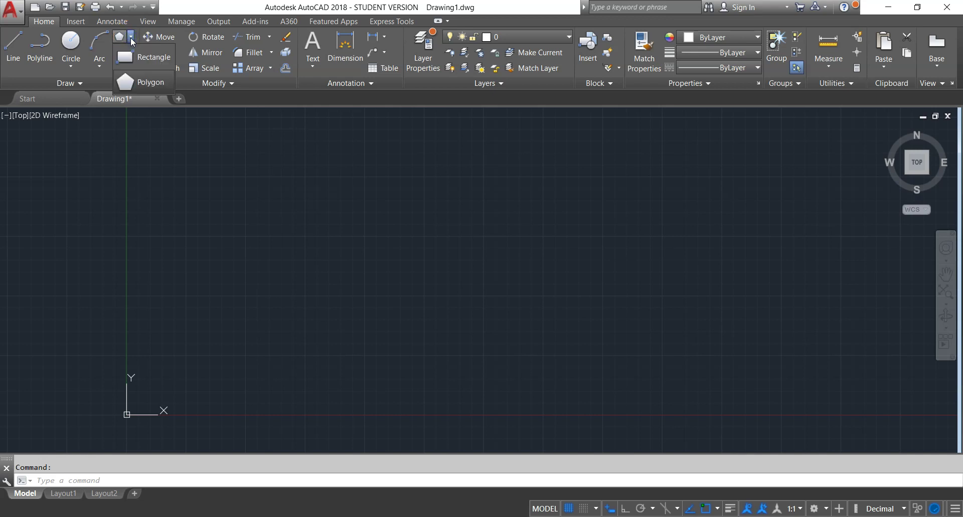
click(144, 81)
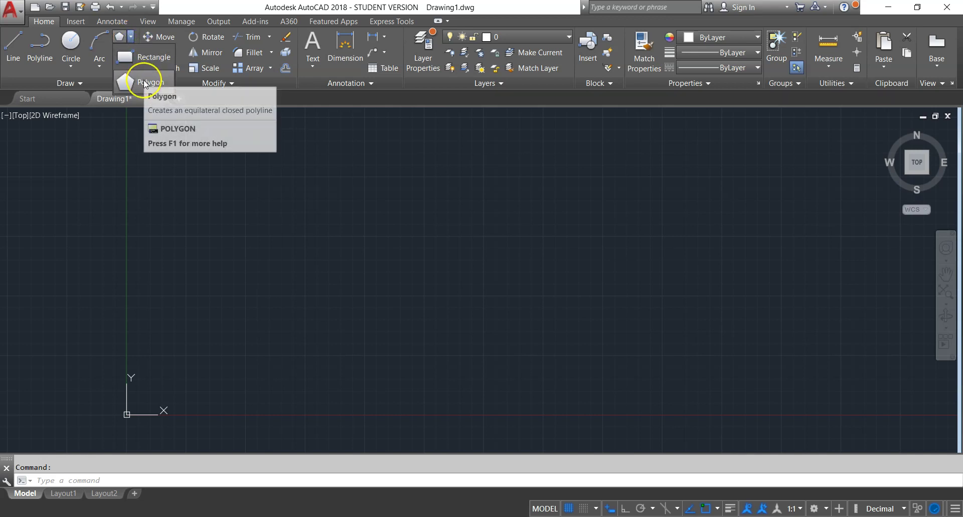
click(144, 83)
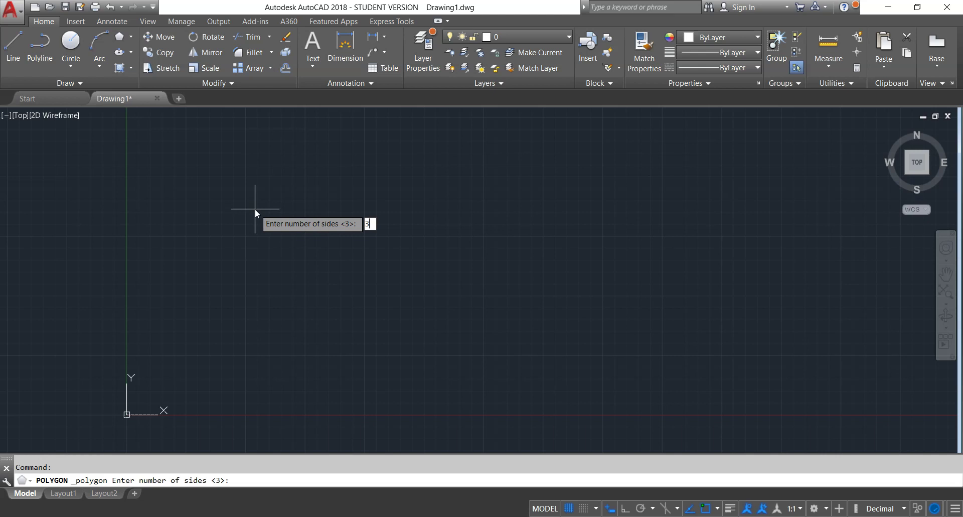
key(Return)
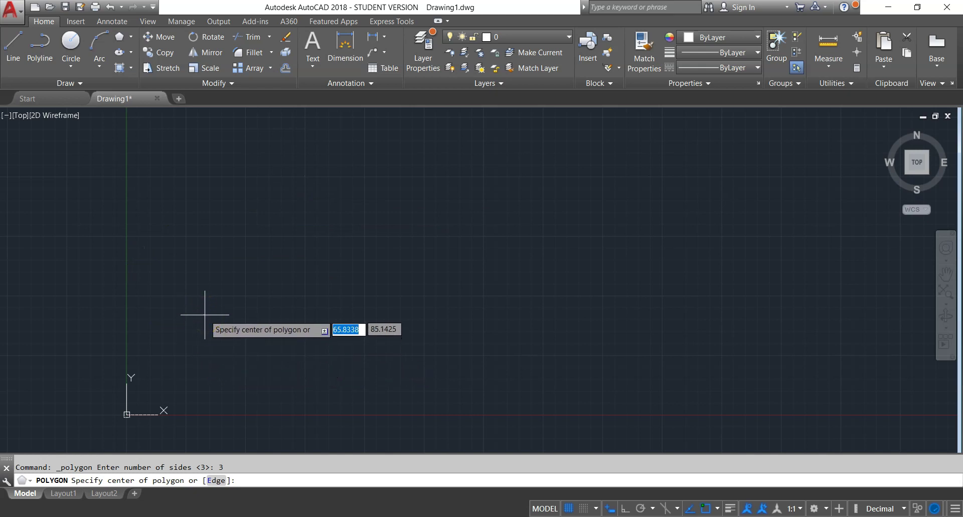
click(184, 355)
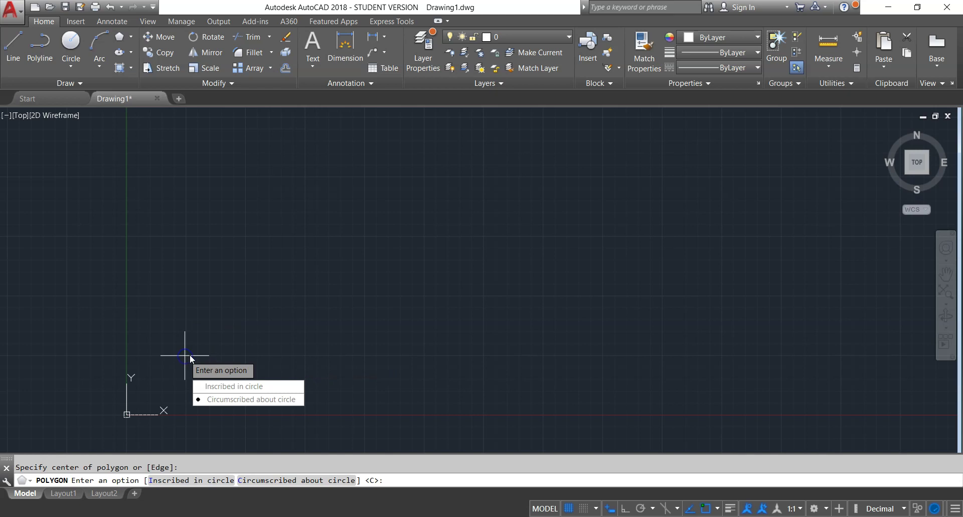
click(216, 399)
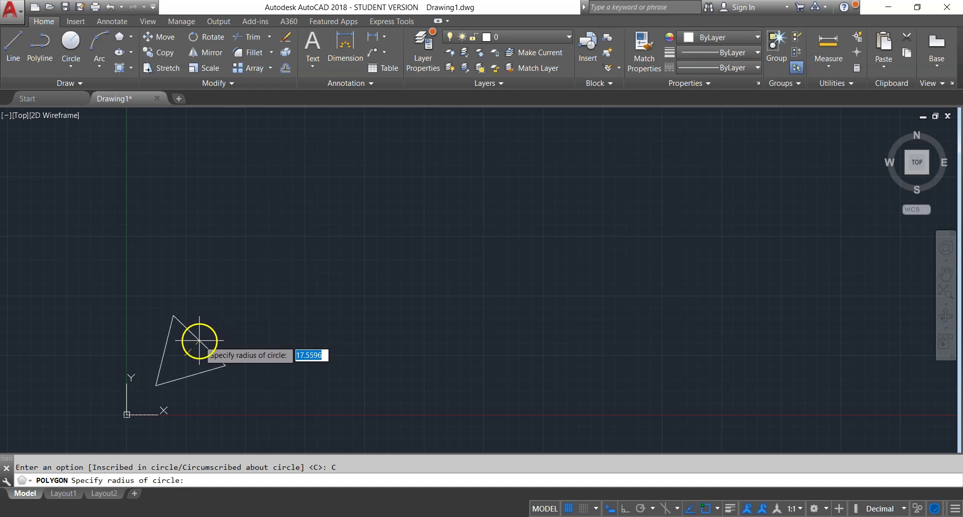
click(199, 339)
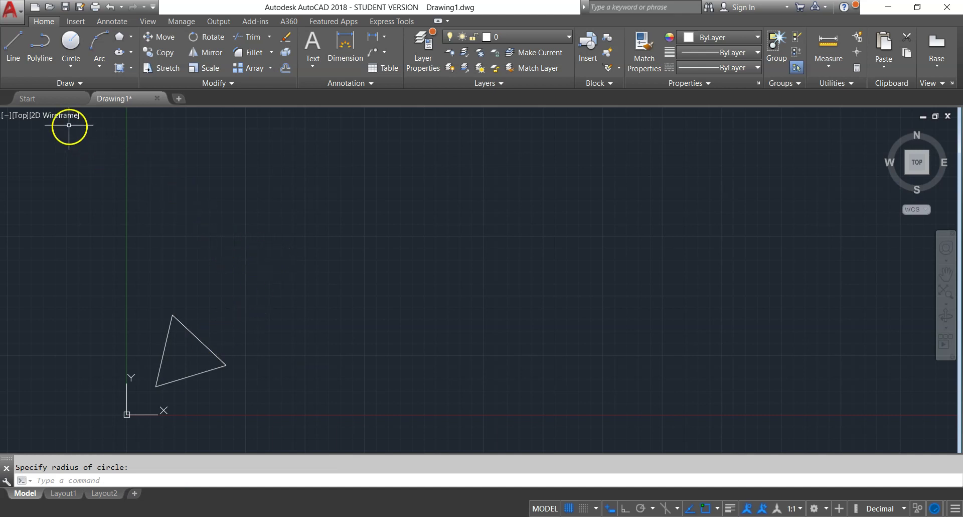
Right of the triangle, draw a 20-unit line at 0° then a 20-unit line at 90°
click(6, 48)
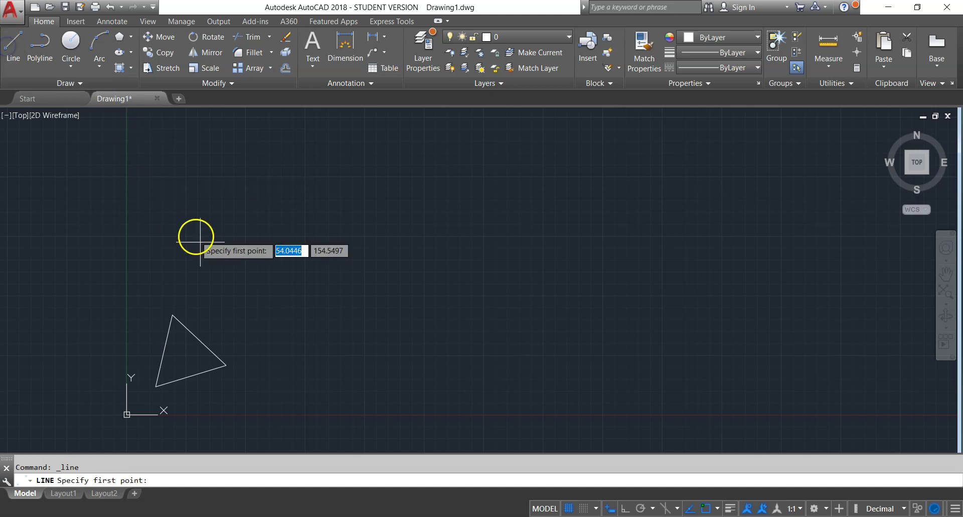
click(271, 365)
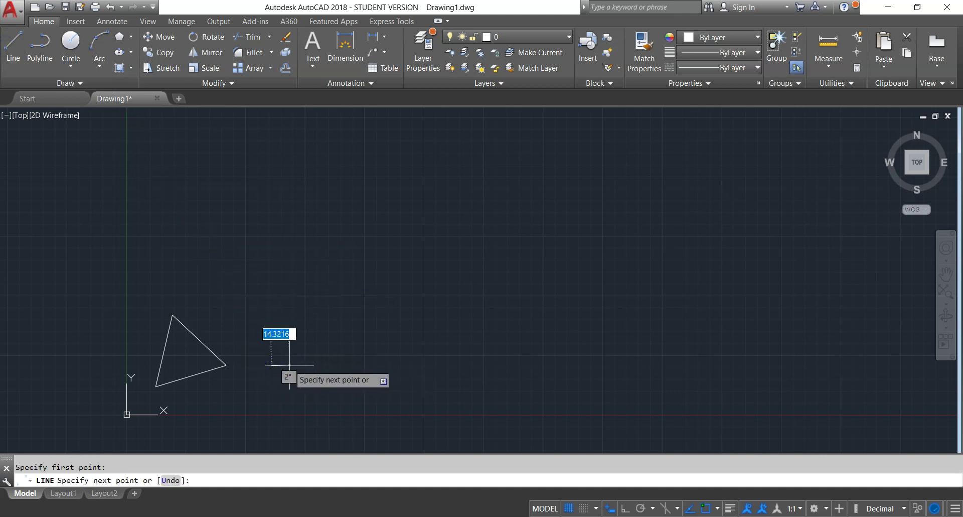
text(20)
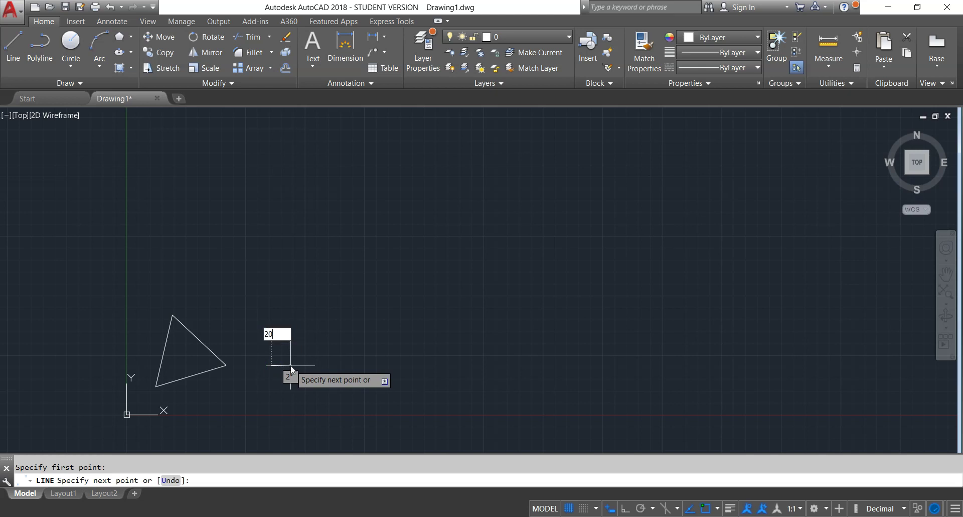
key(Tab)
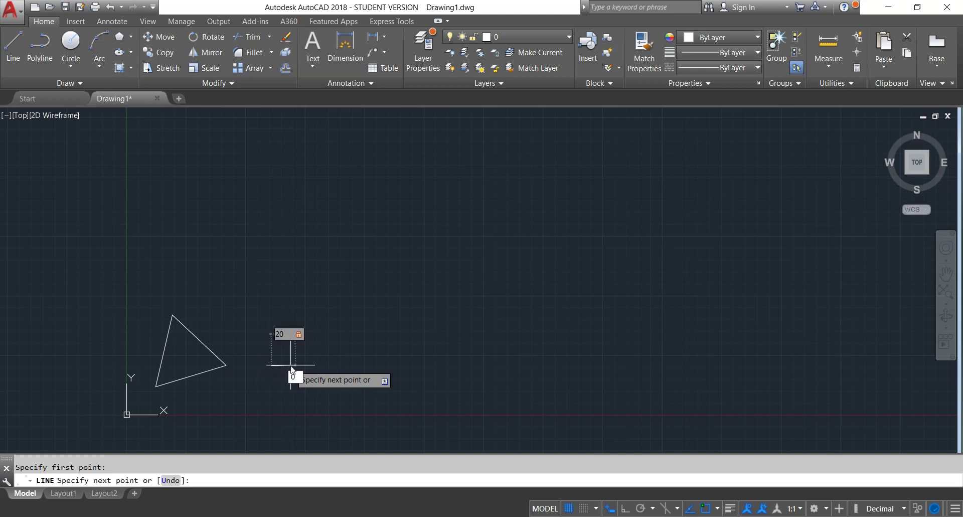
key(Return)
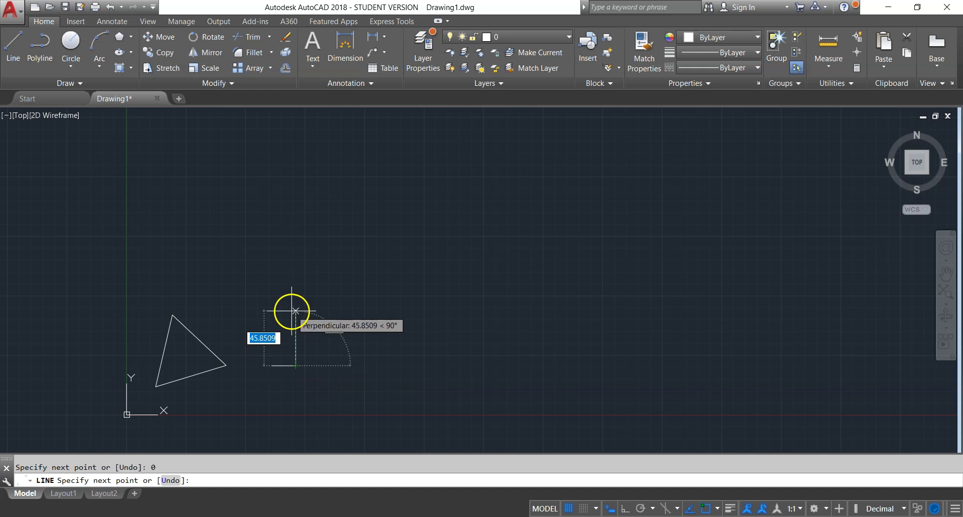
text(20)
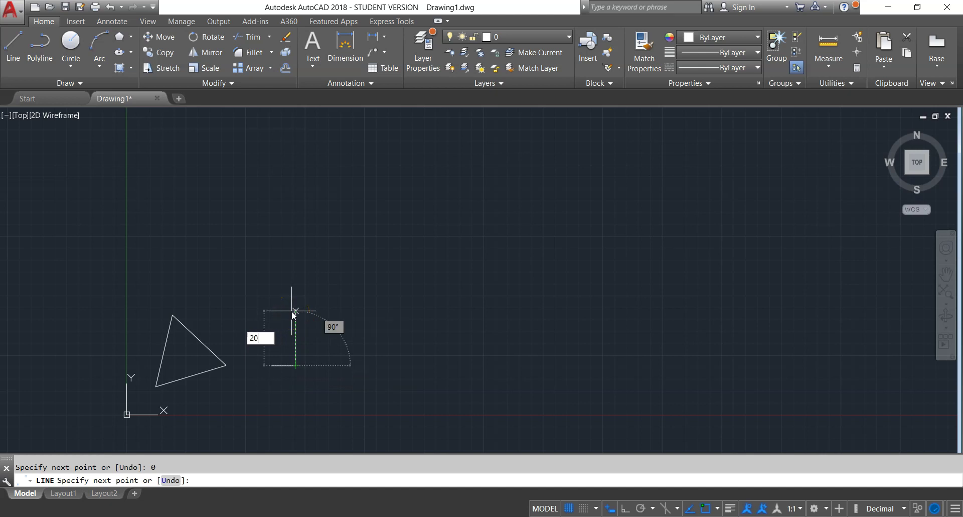
key(Tab)
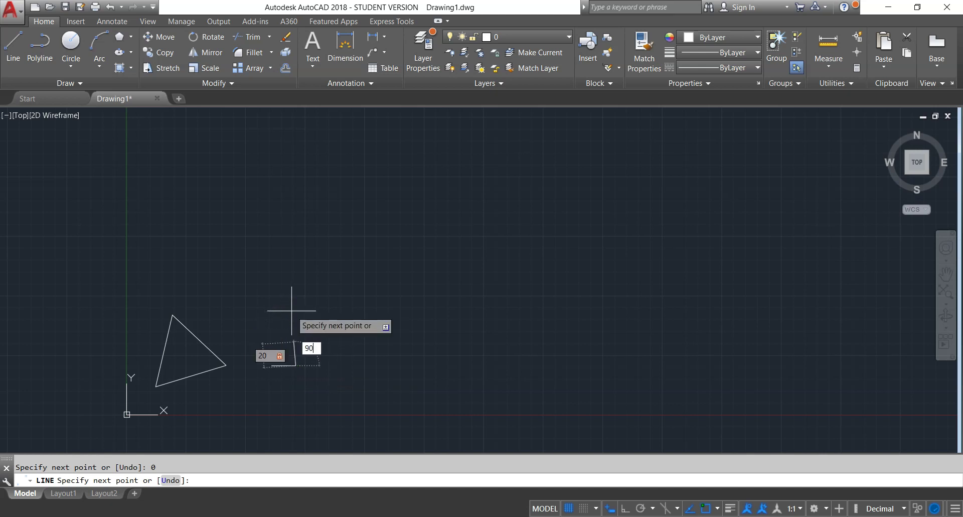
key(Return)
key(Escape)
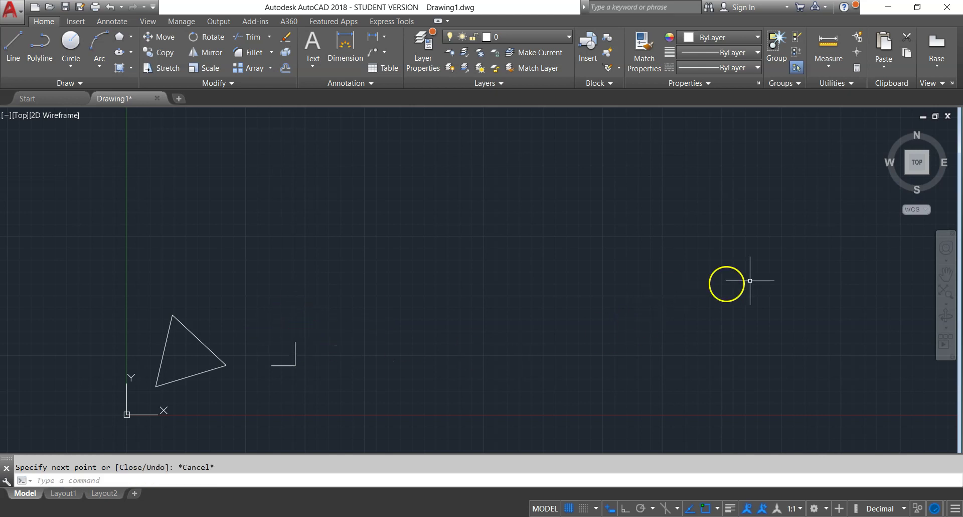
click(943, 290)
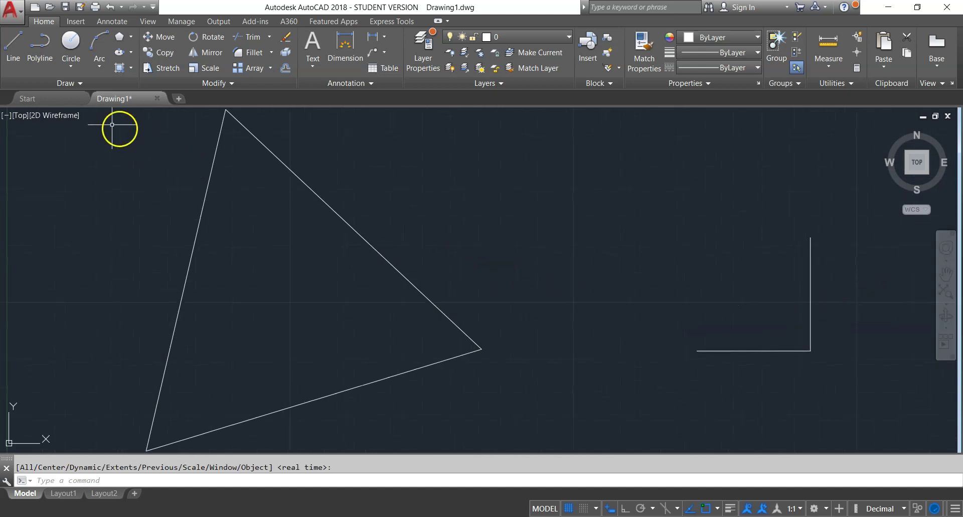
Stretch the vertical line's bottom endpoint 20 units downward to make a sideways T
click(13, 50)
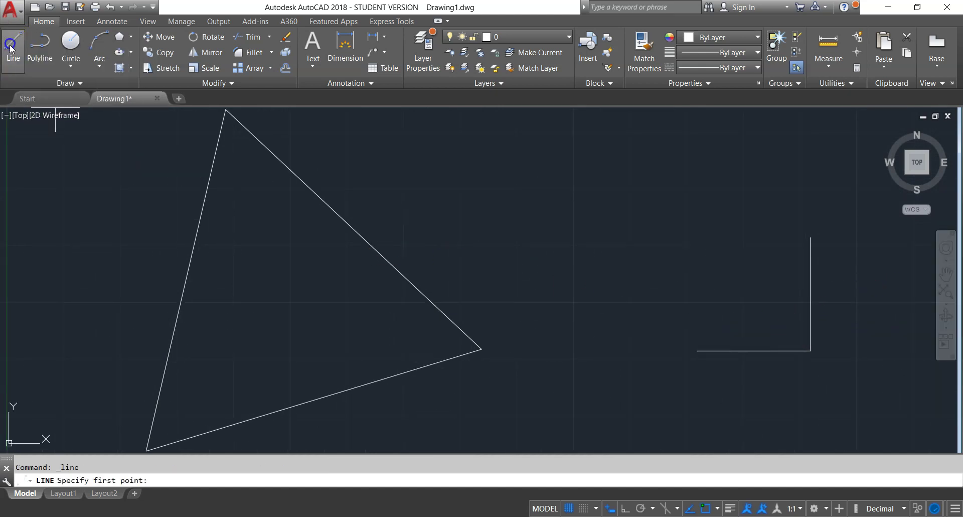
key(Escape)
click(811, 337)
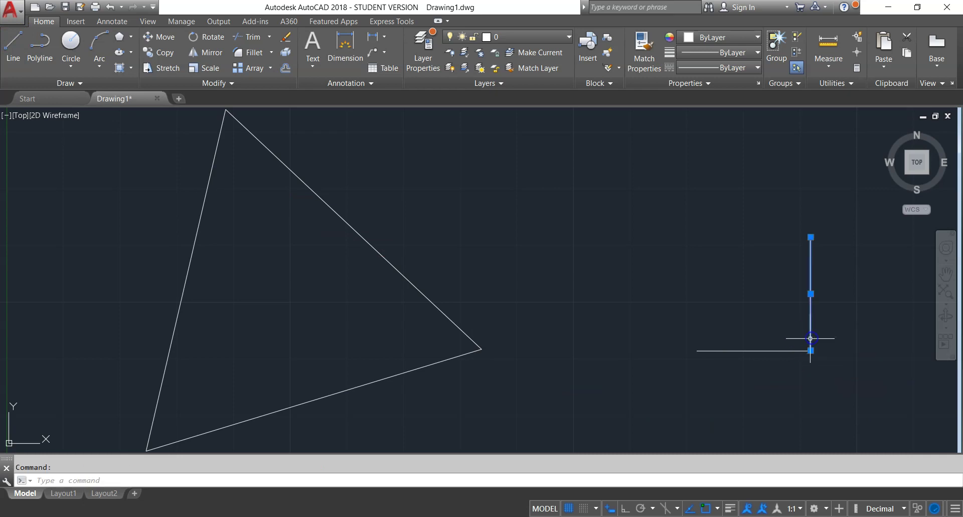
click(812, 350)
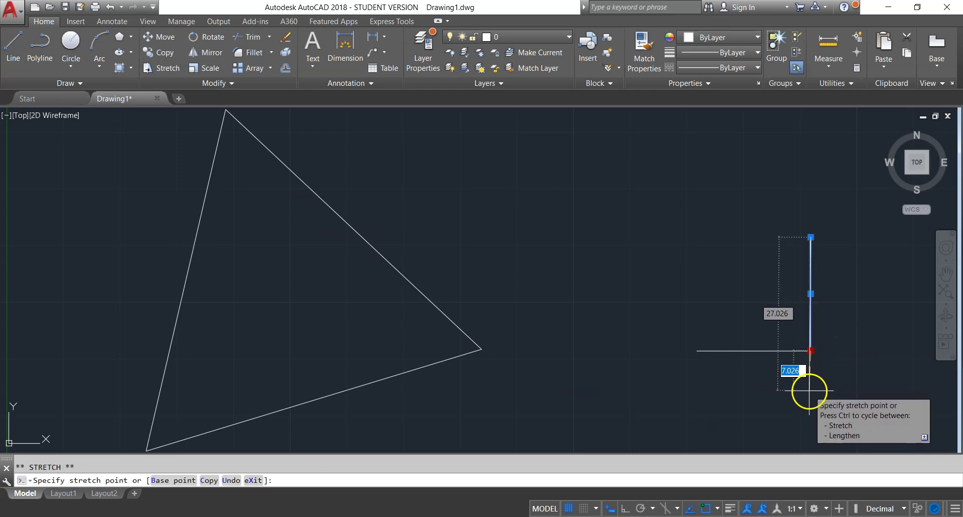
text(20)
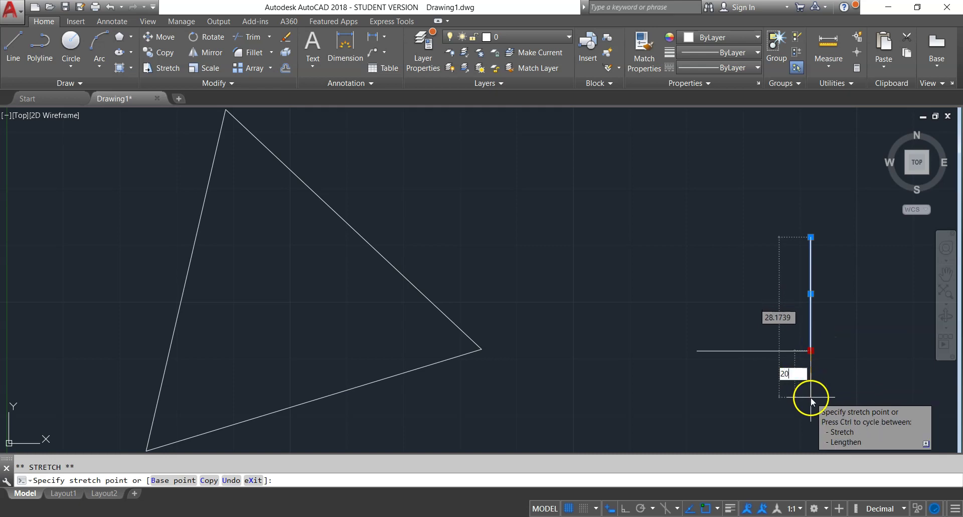
key(Return)
key(Escape)
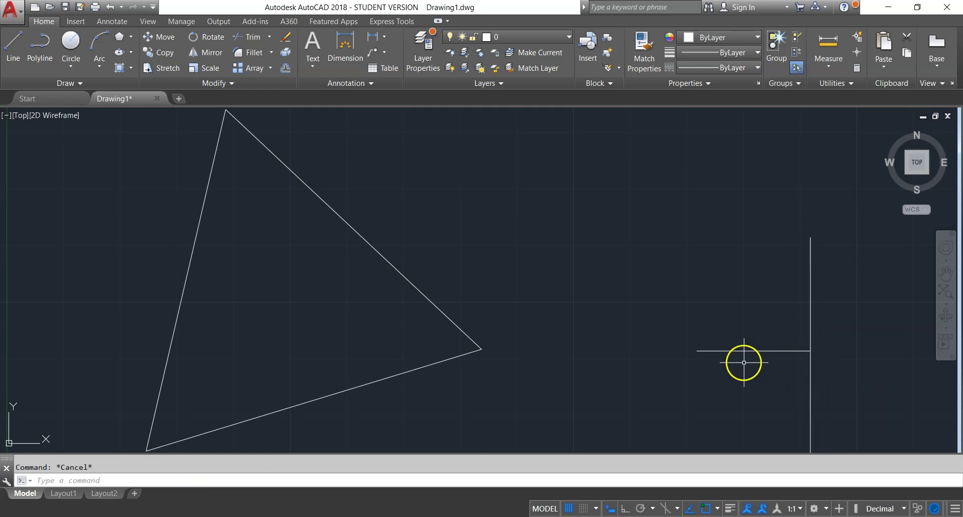
middle_drag(651, 332, 589, 317)
scroll(582, 315, down, 2)
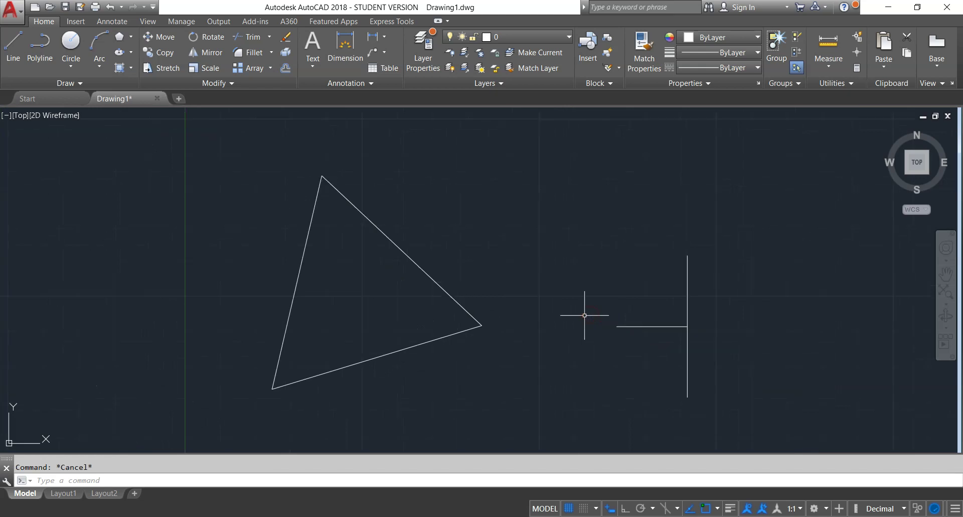
middle_drag(752, 314, 582, 305)
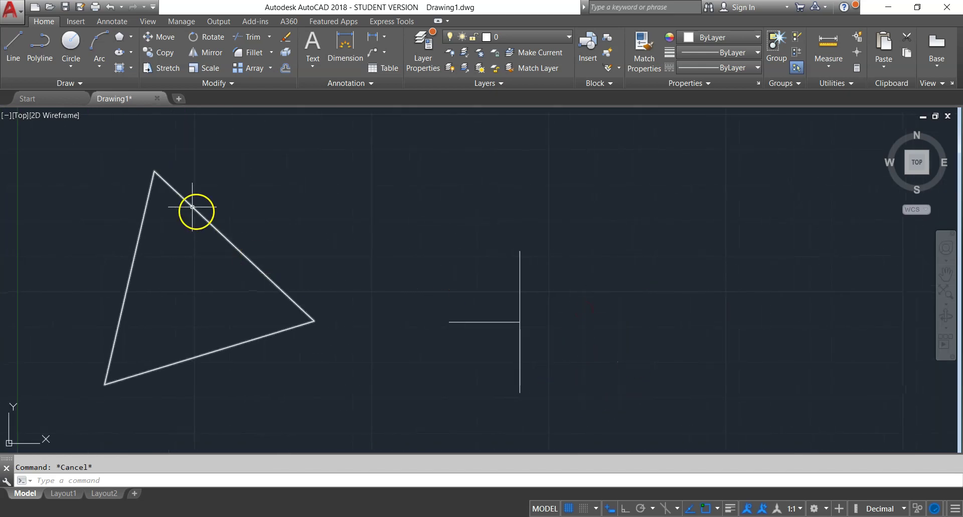
Draw a 30-unit horizontal line at 0° to the right of the T-shape
click(10, 49)
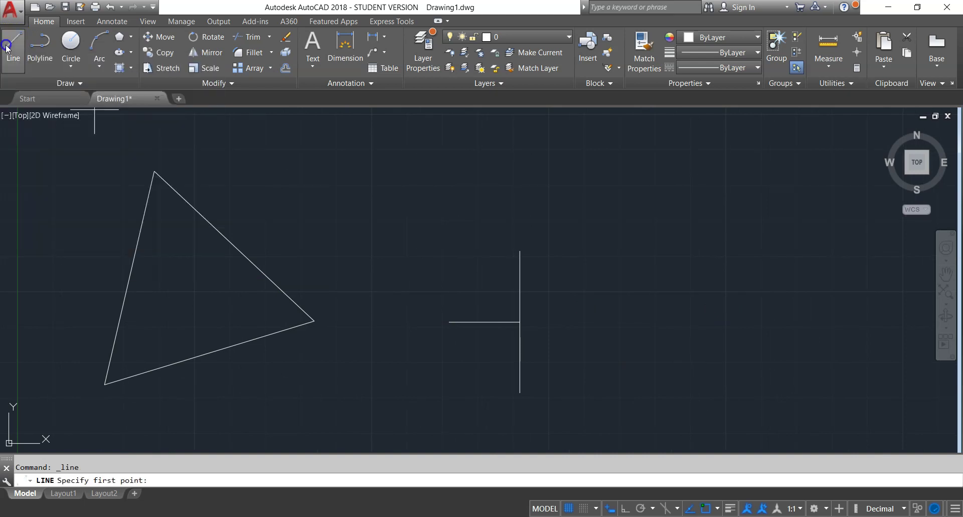
click(742, 288)
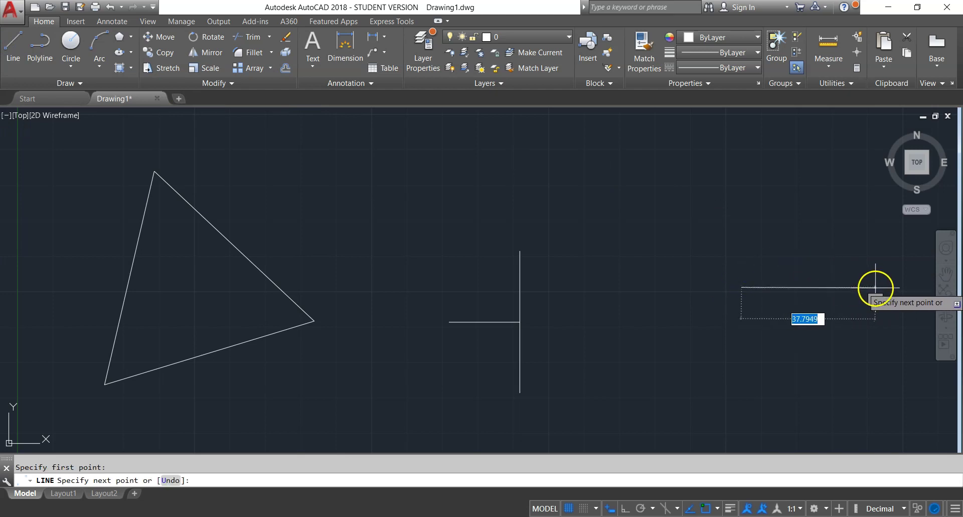
text(30)
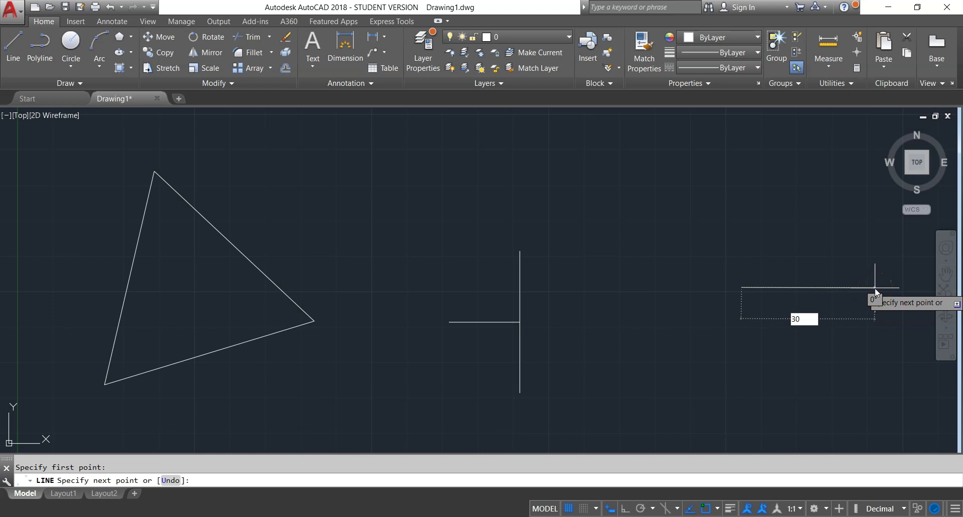
key(Tab)
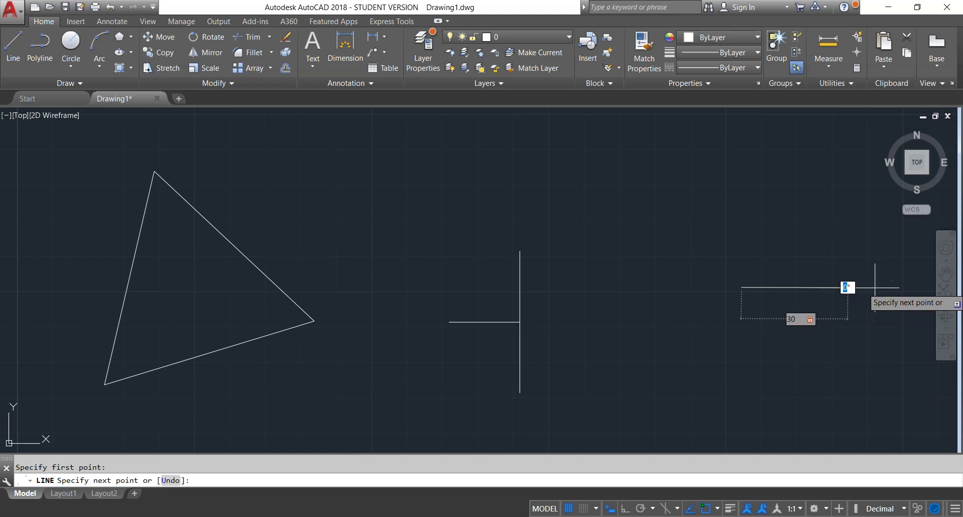
key(Return)
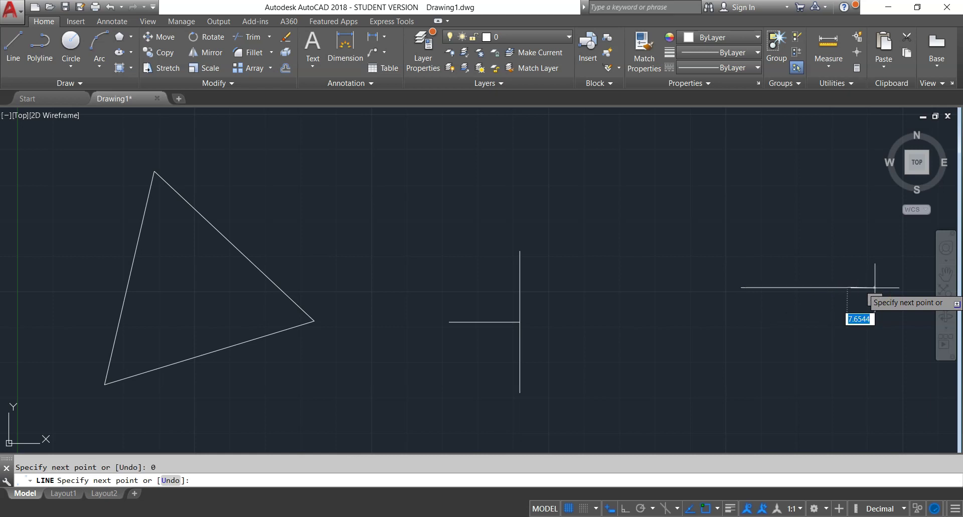
key(Escape)
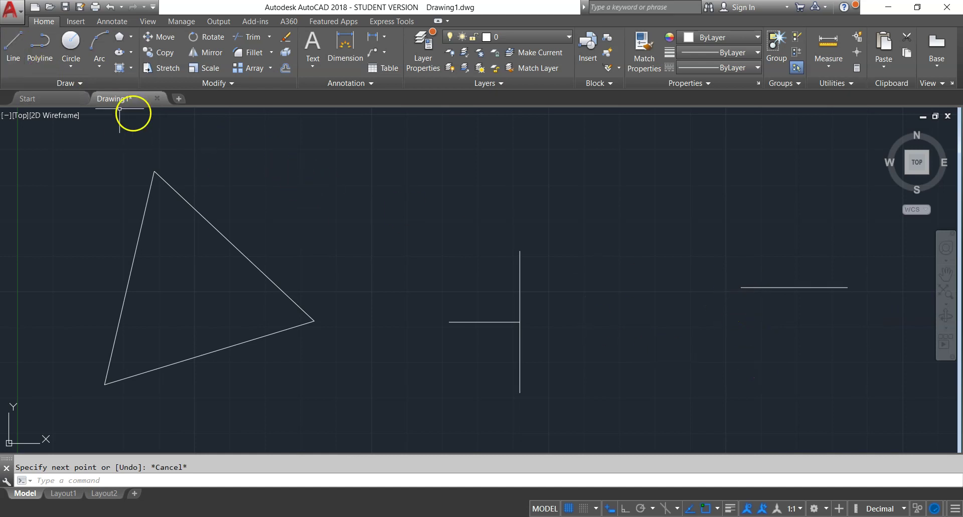
click(12, 45)
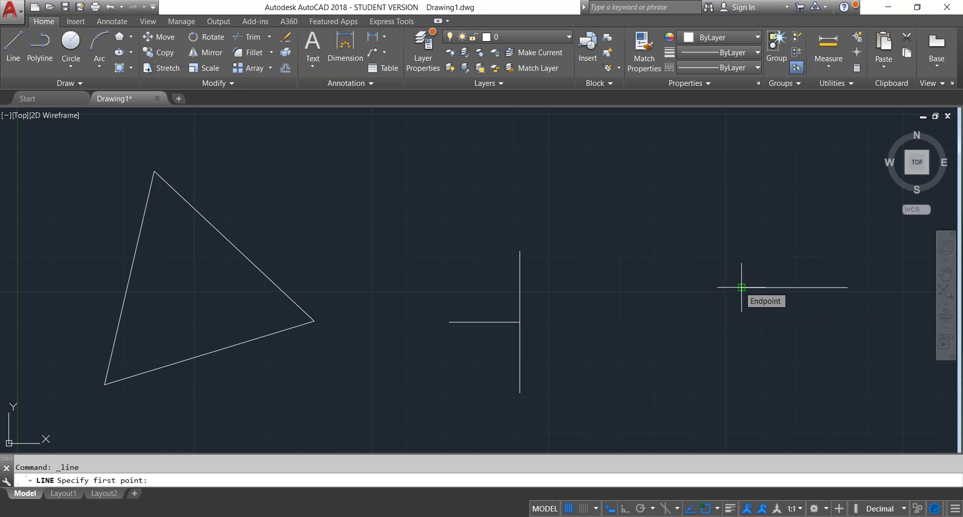
click(158, 52)
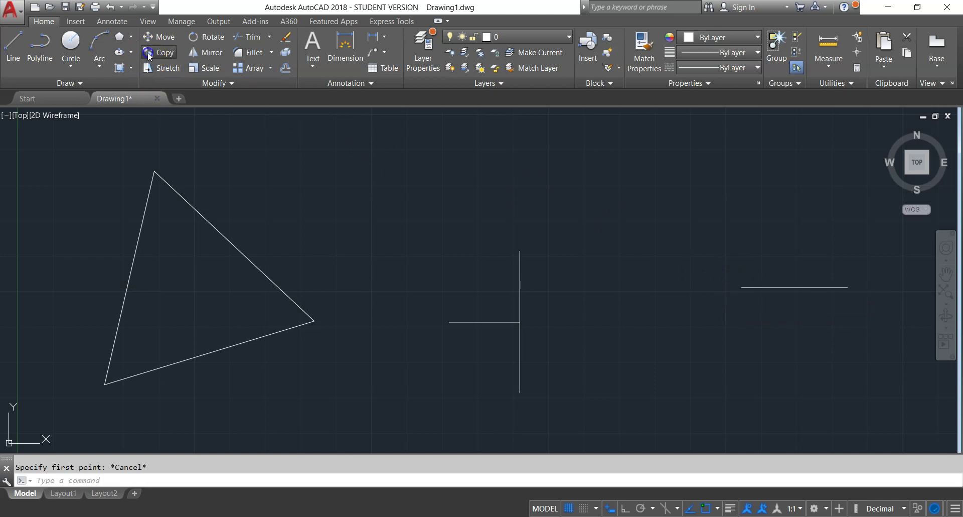
click(813, 287)
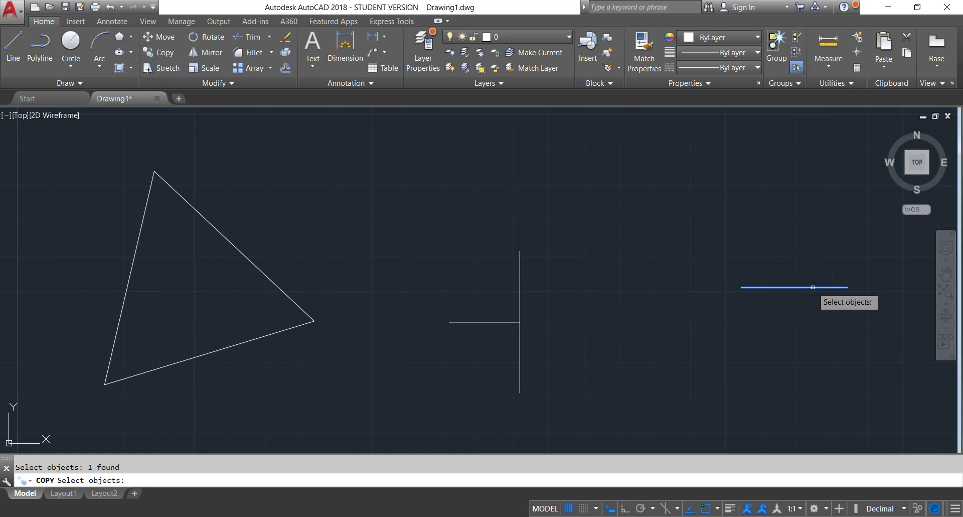
key(Return)
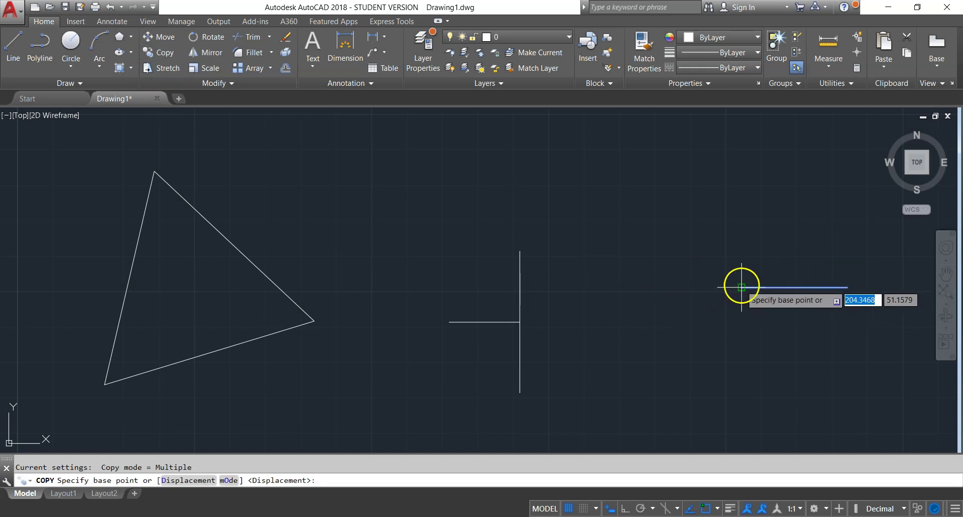
click(742, 326)
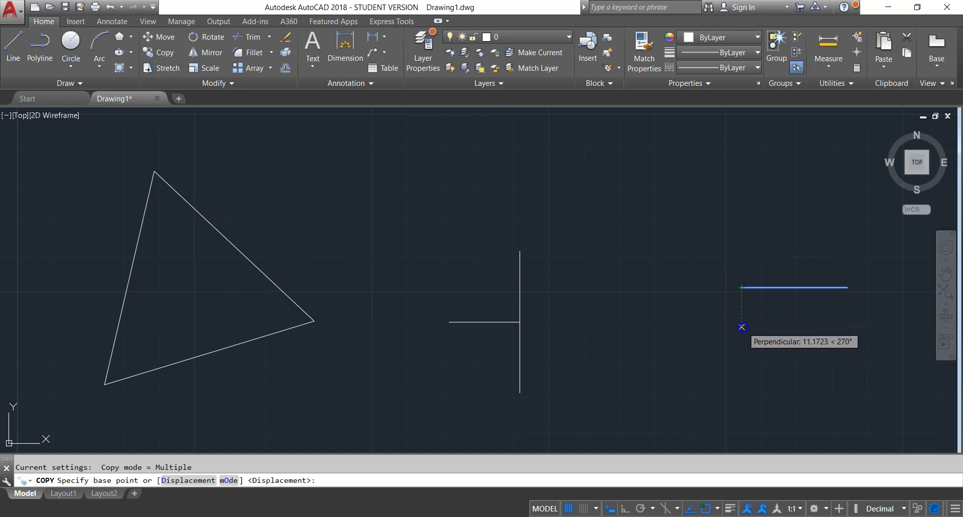
click(742, 327)
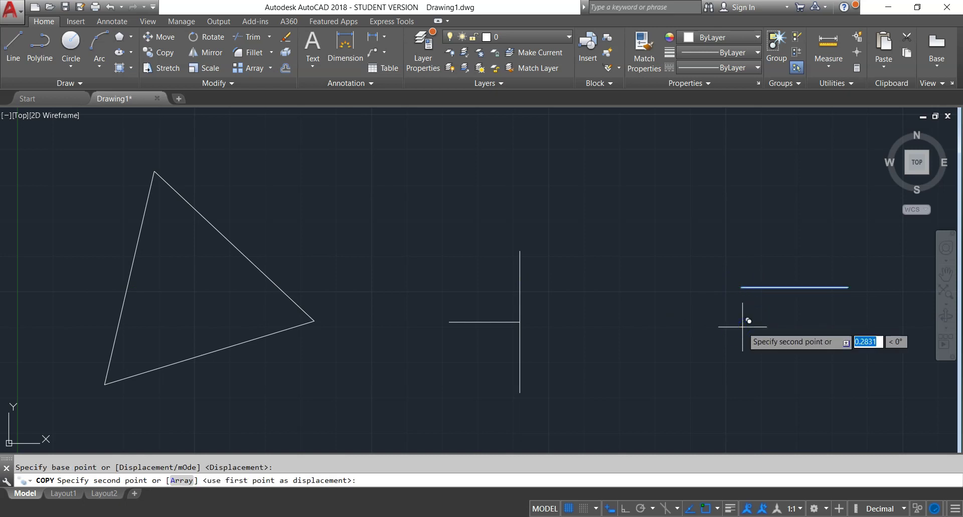
key(Return)
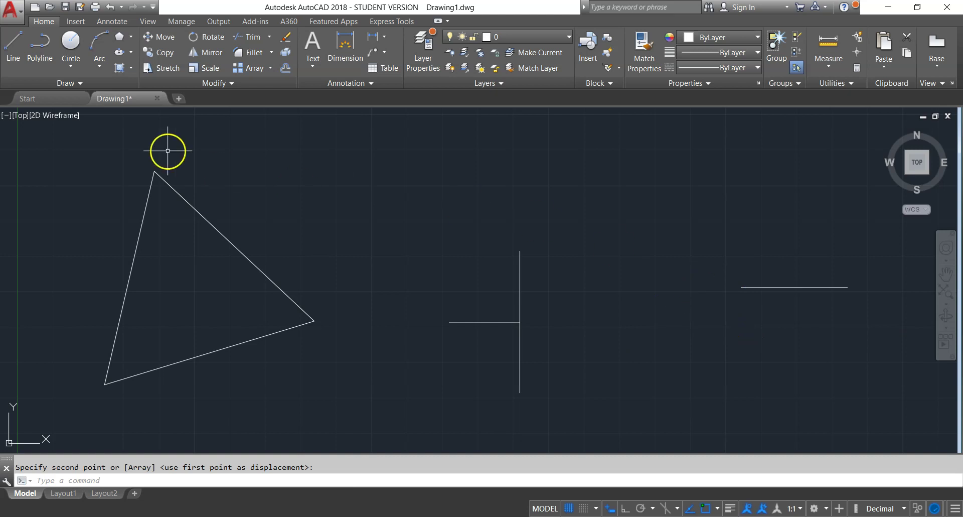
click(15, 55)
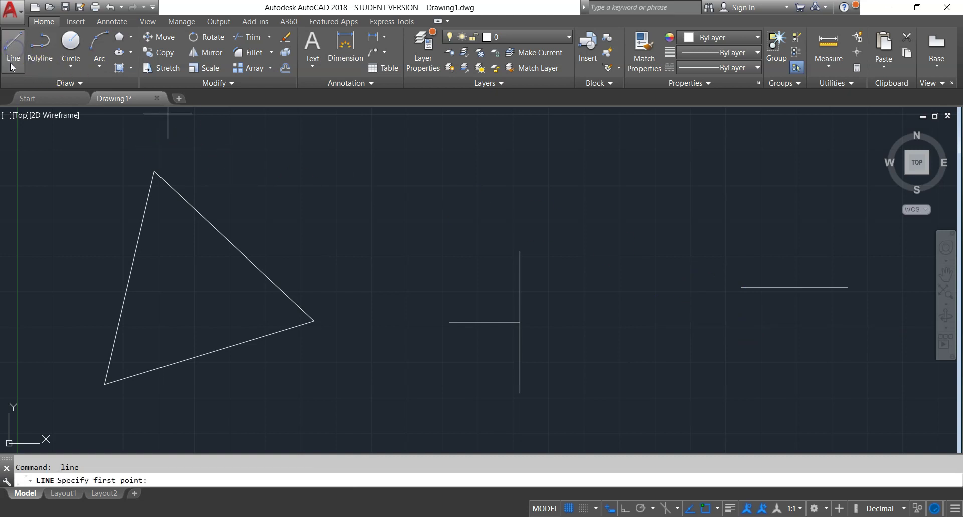
Draw a matching-length horizontal line directly below the first, ending perpendicular under its right end
click(741, 324)
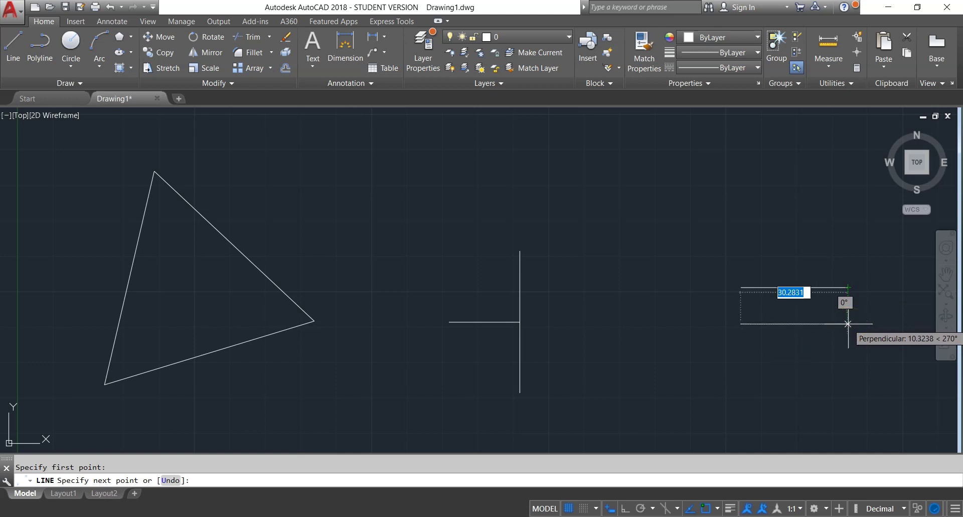
click(848, 324)
key(Escape)
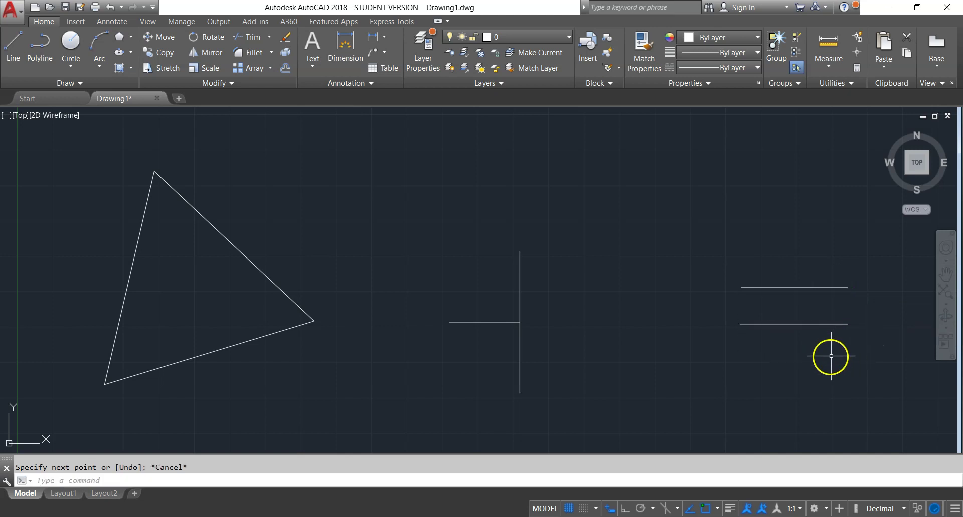
click(752, 323)
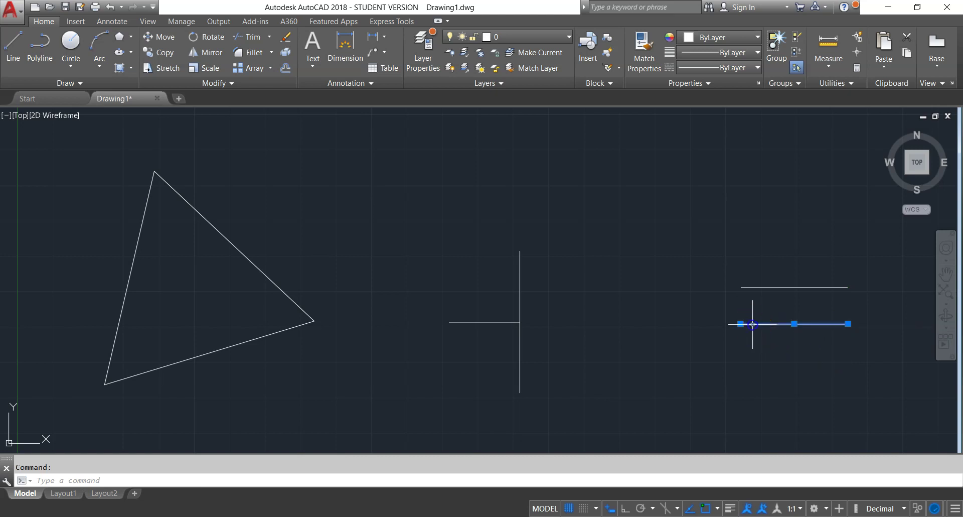
click(741, 323)
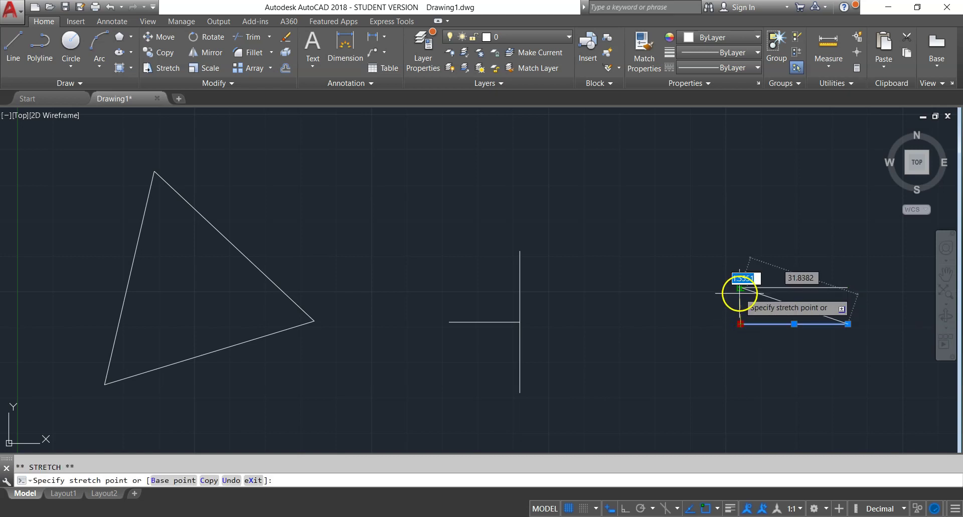
click(741, 324)
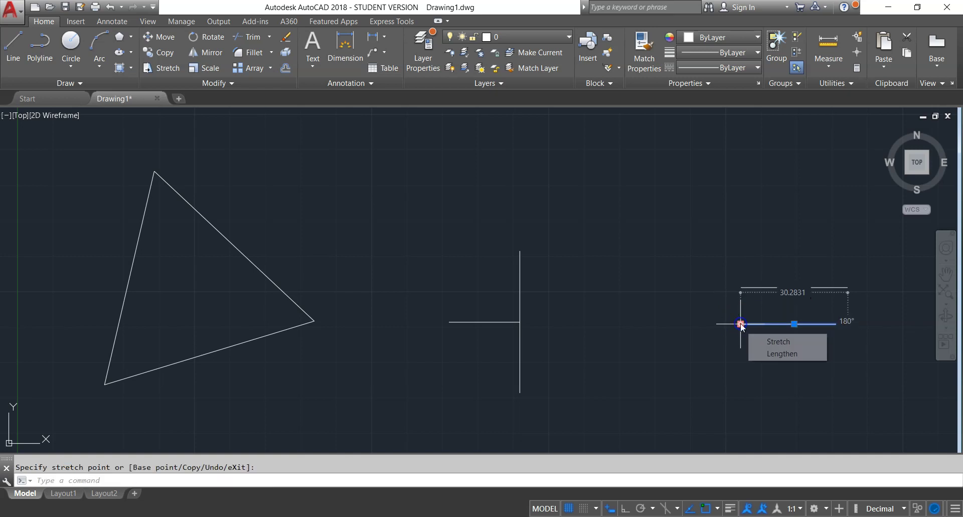
key(Escape)
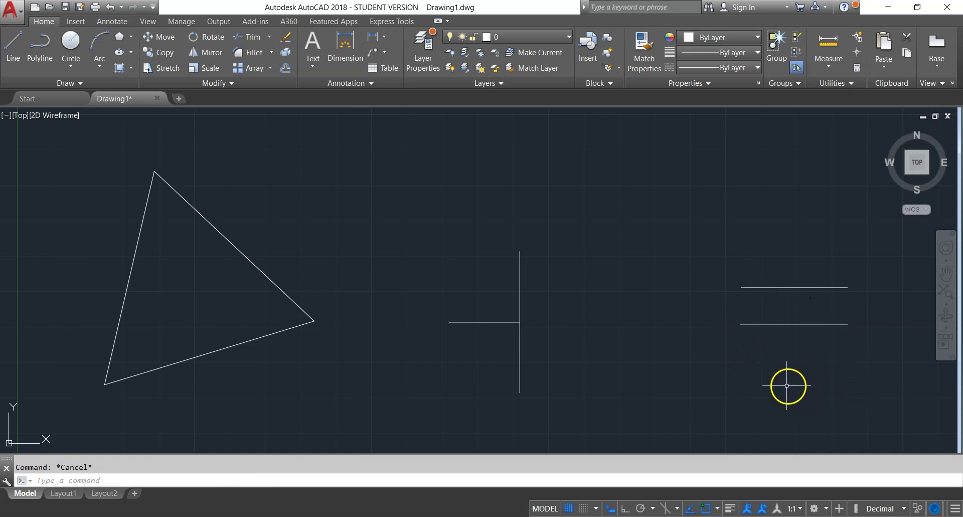
Draw a 3-point arc through the triangle's right, top and bottom-left corners
click(98, 70)
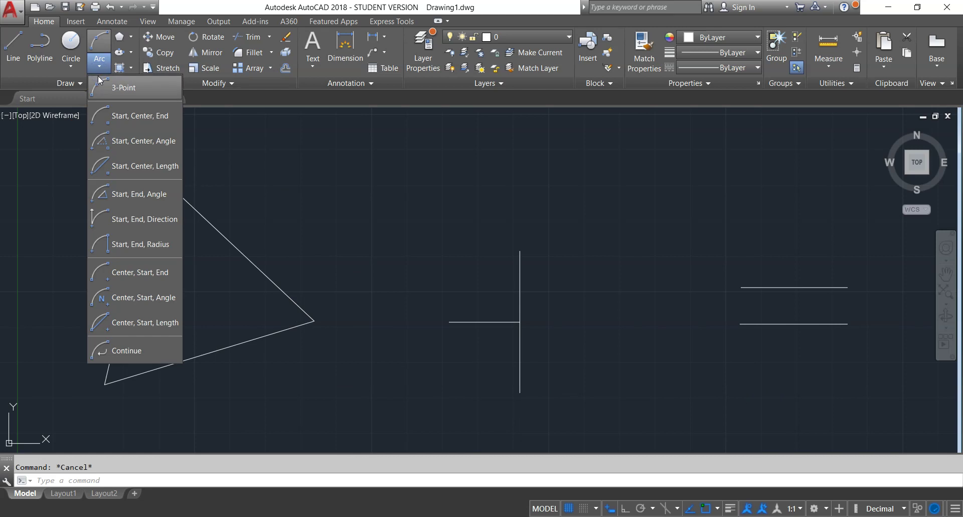
click(126, 89)
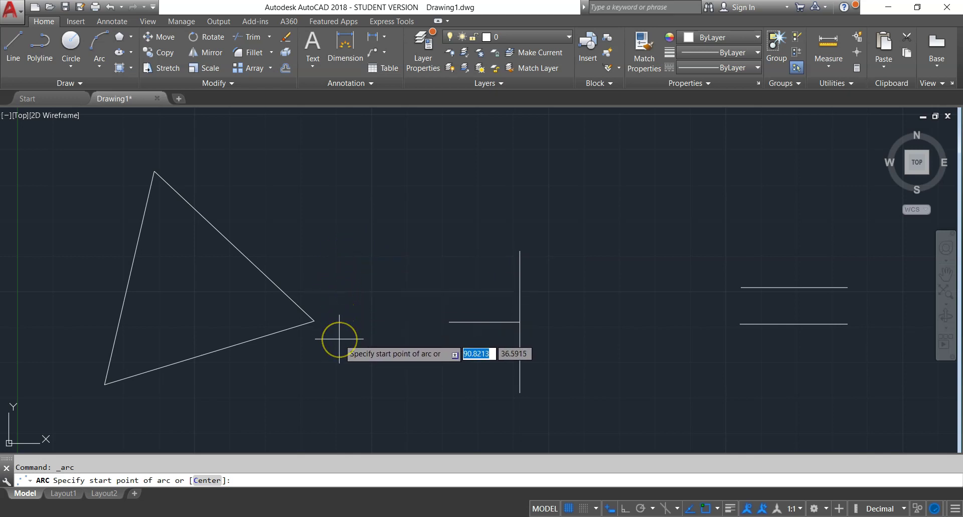
click(320, 326)
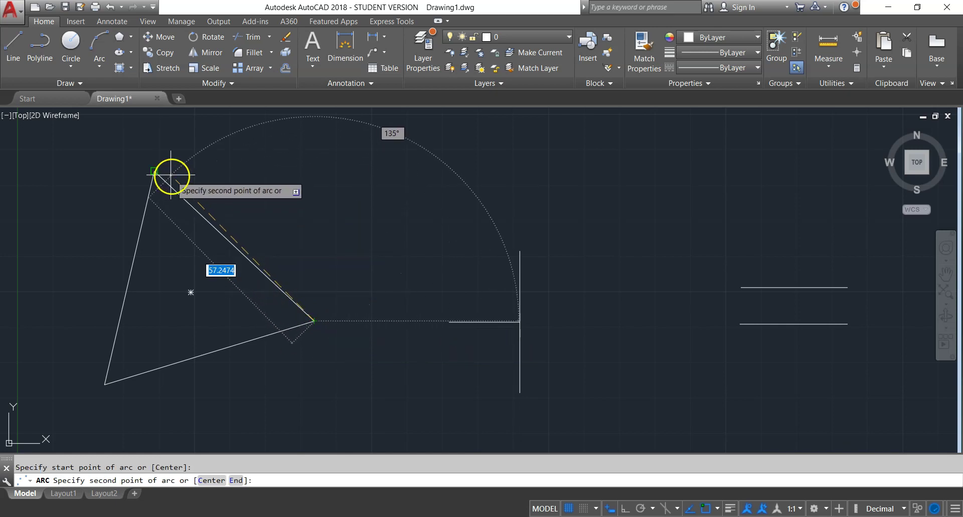
click(155, 170)
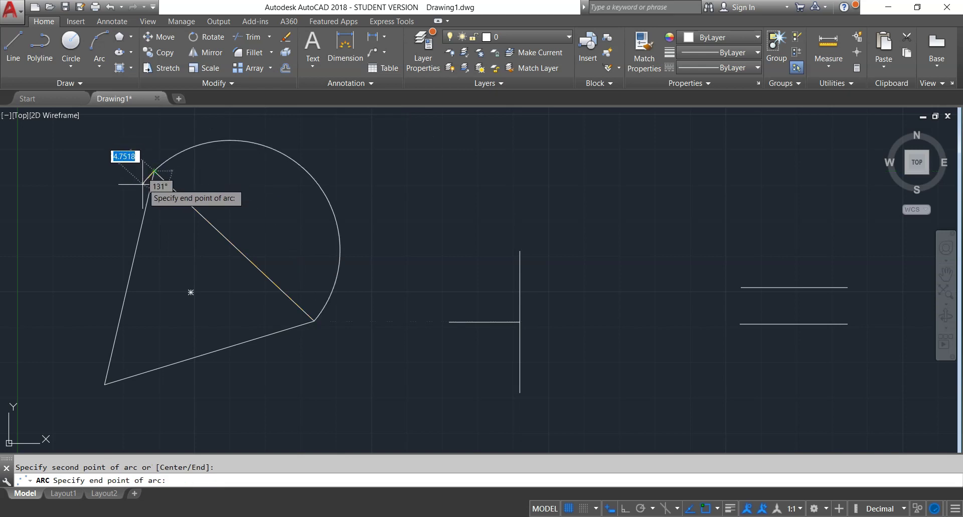
click(105, 385)
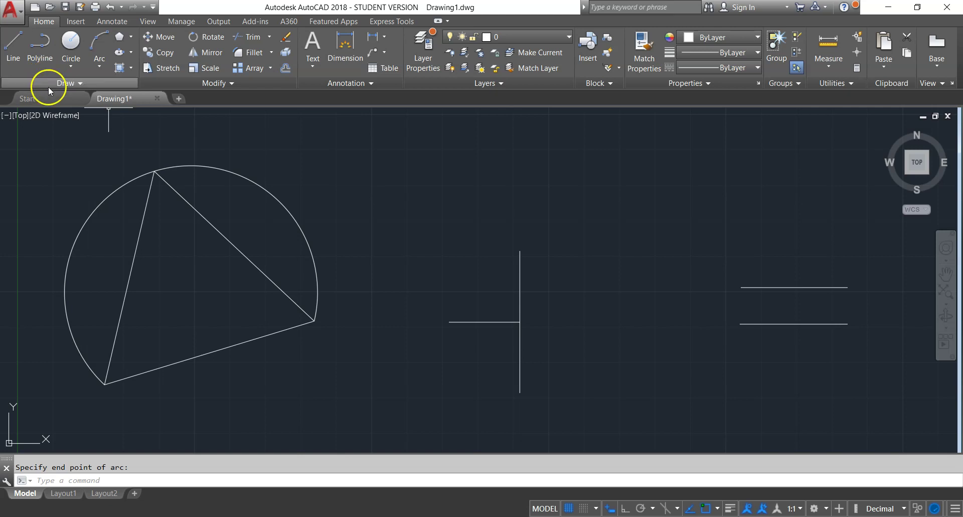
Draw another arc from the triangle's right corner through its interior to the lower-left corner
click(102, 45)
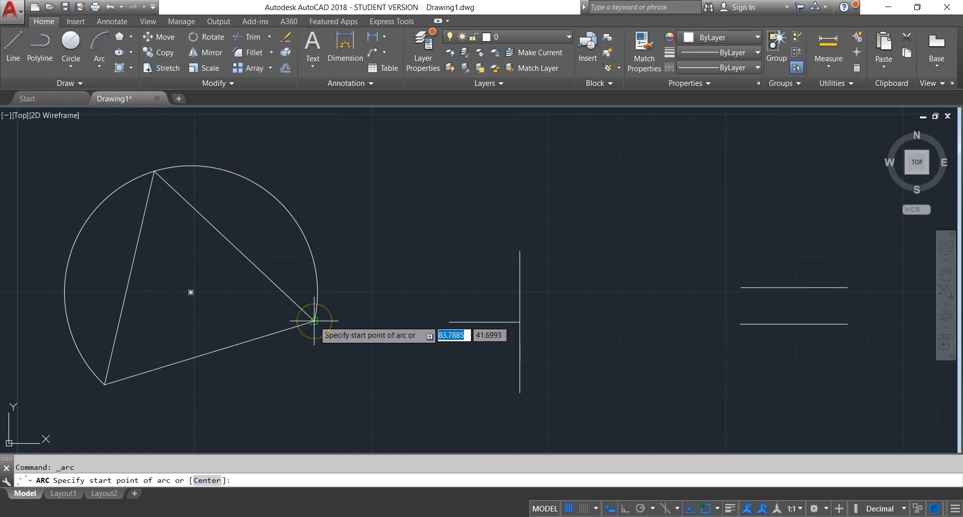
click(314, 321)
click(190, 289)
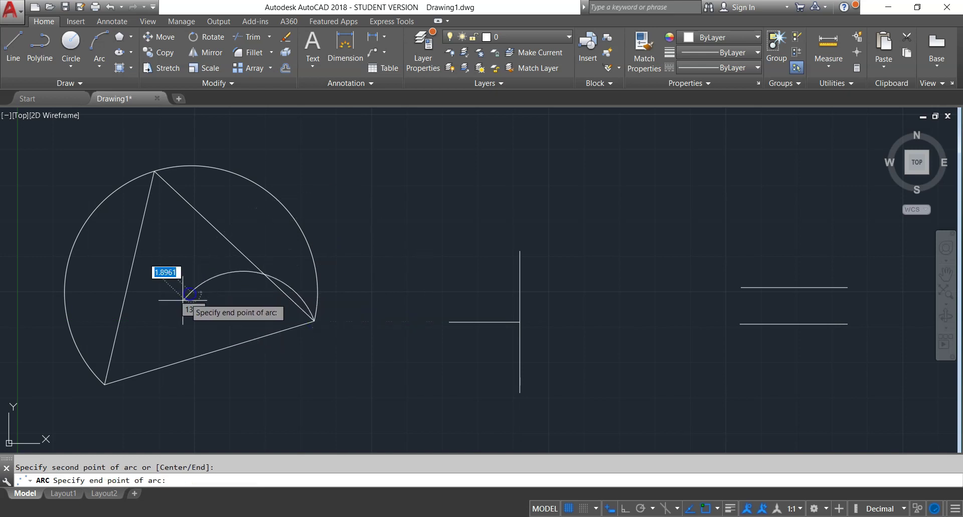
click(105, 385)
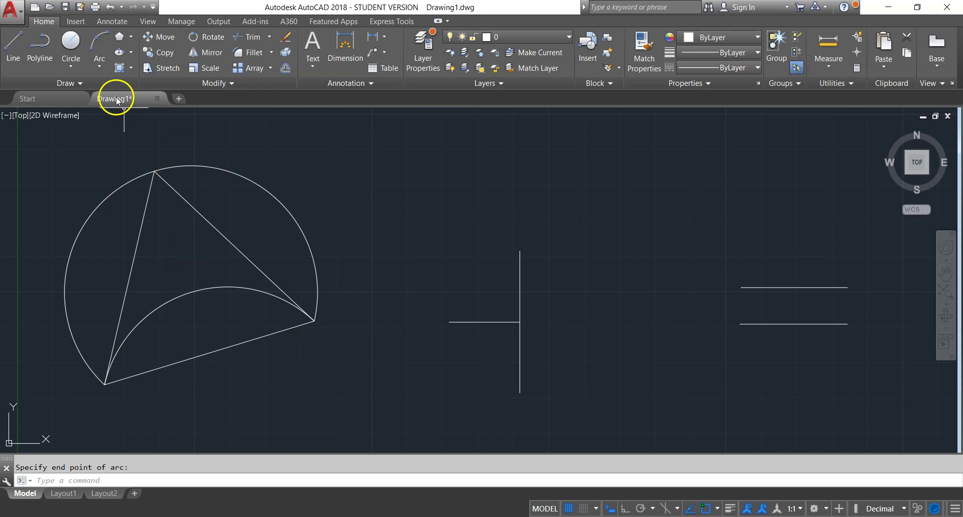
click(105, 66)
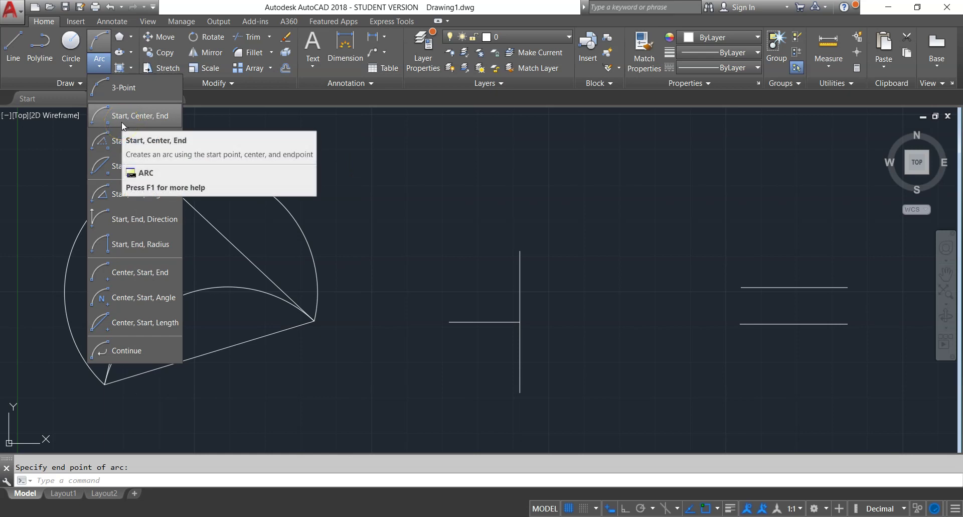
mouse_move(139, 116)
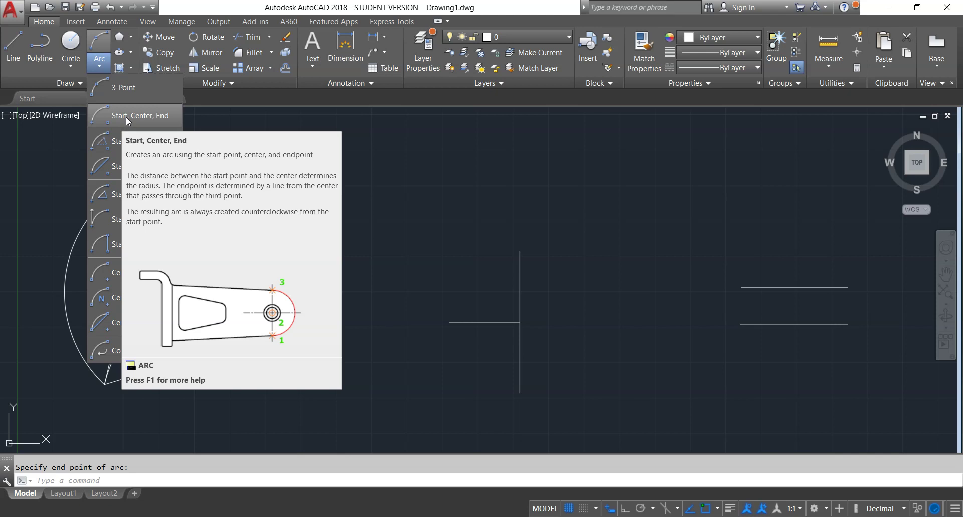
Draw a Start-Center-End arc from the vertical line's top, centred on the horizontal line's left end
click(128, 120)
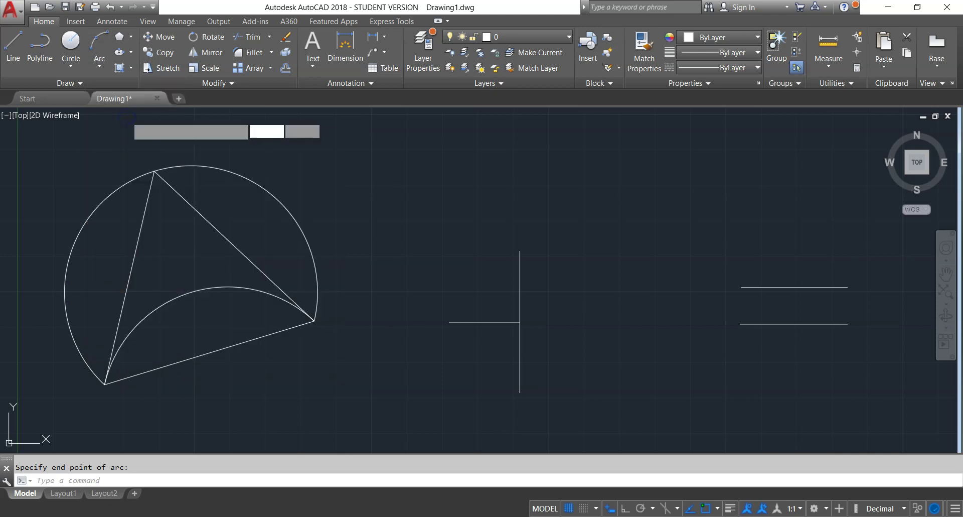
click(520, 251)
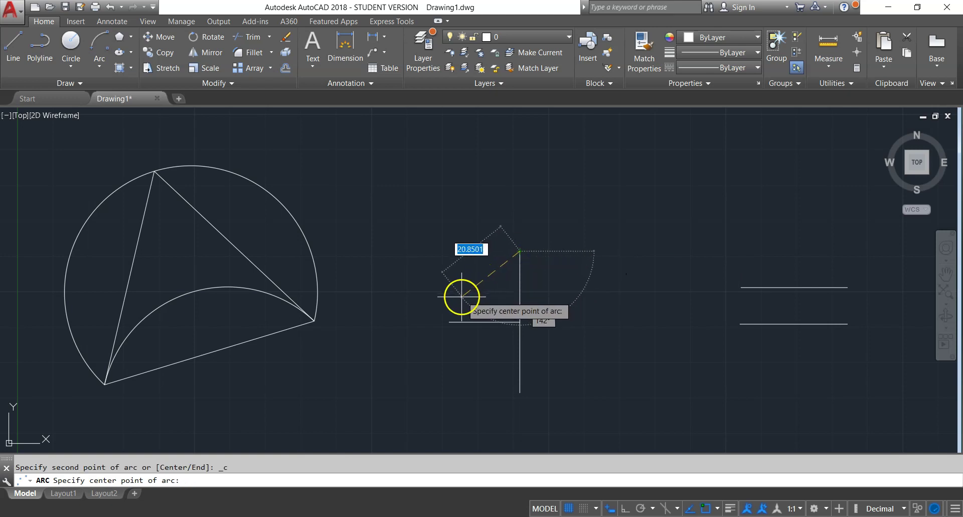
click(450, 321)
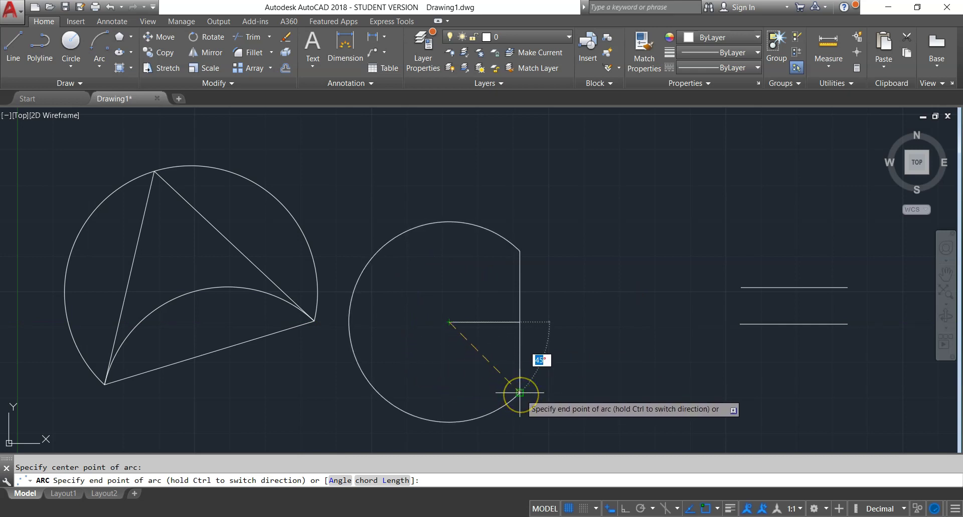
key(Return)
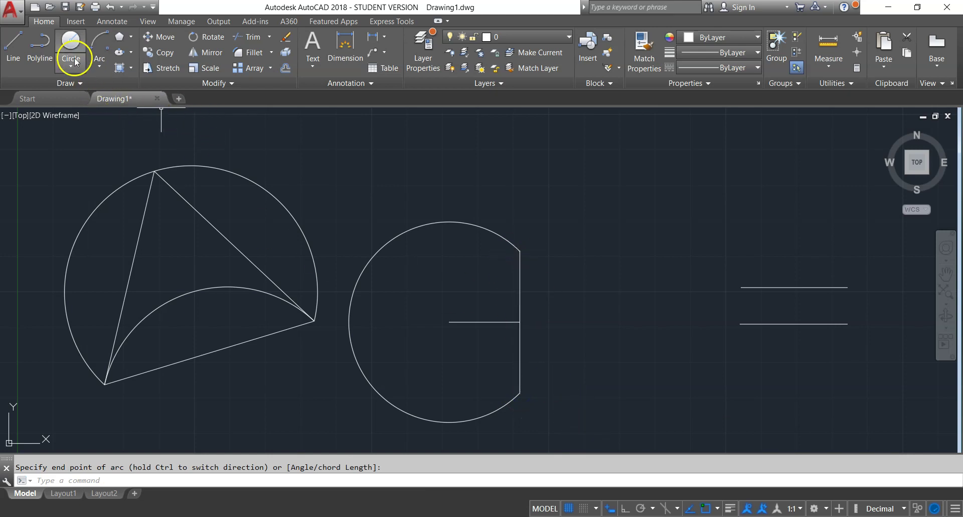
Draw a trial arc from the vertical line's bottom end round to its top, then select it for removal
click(99, 41)
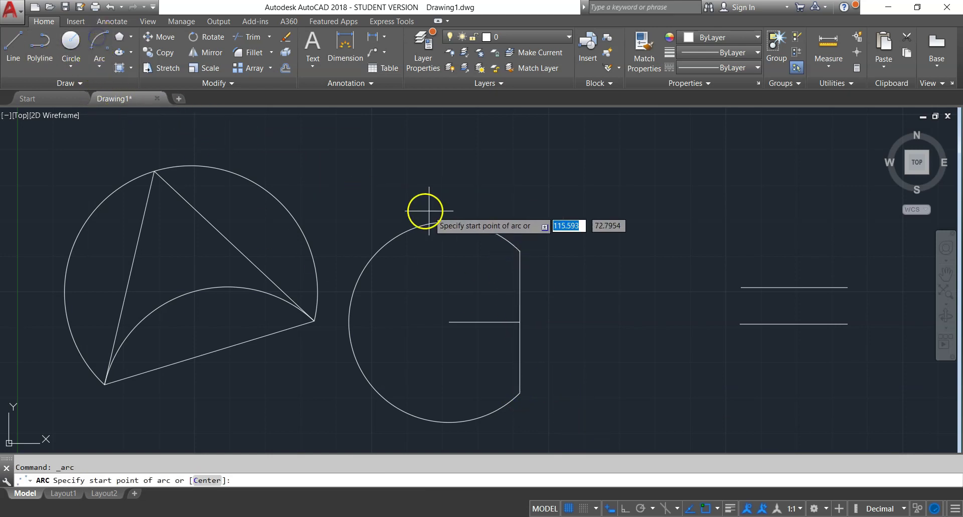
click(520, 392)
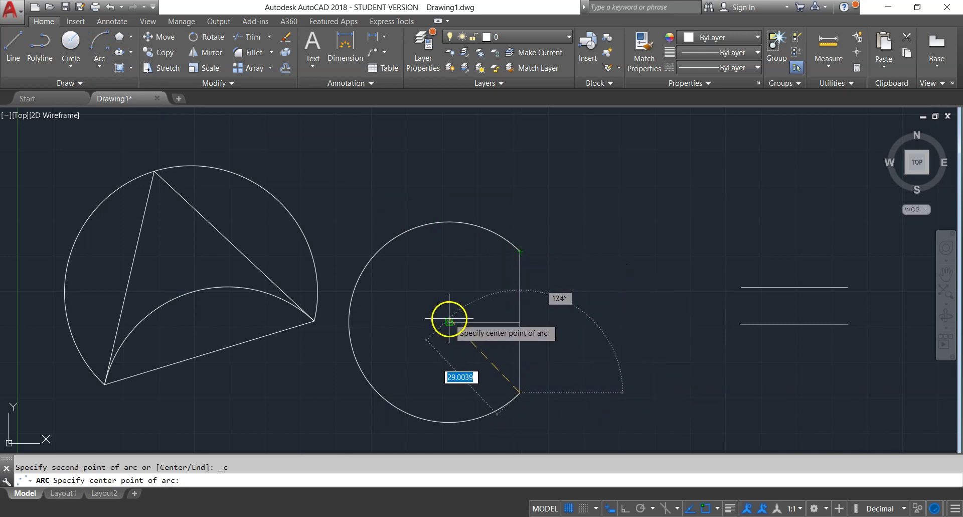
click(449, 320)
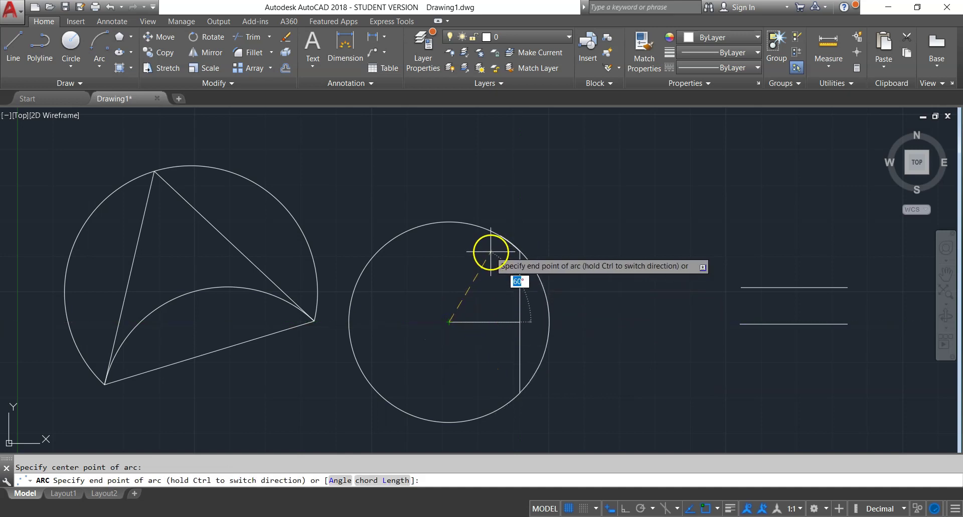
click(520, 251)
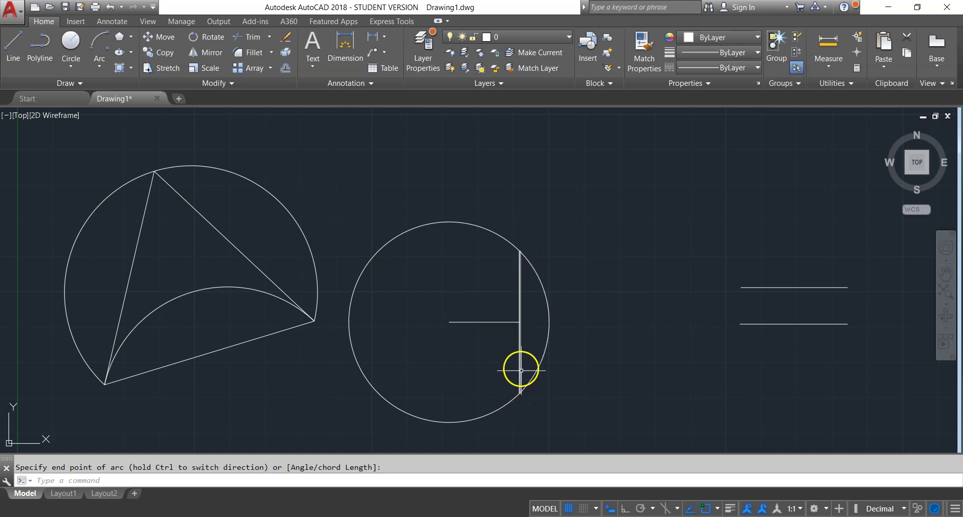
click(538, 267)
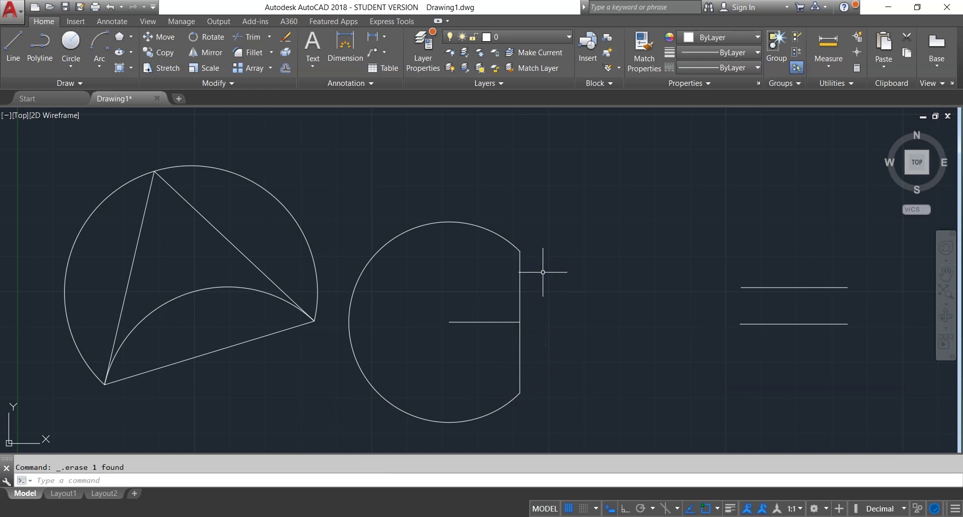
Start another arc from the vertical line's top end about the circle's centre, then cancel it
click(98, 48)
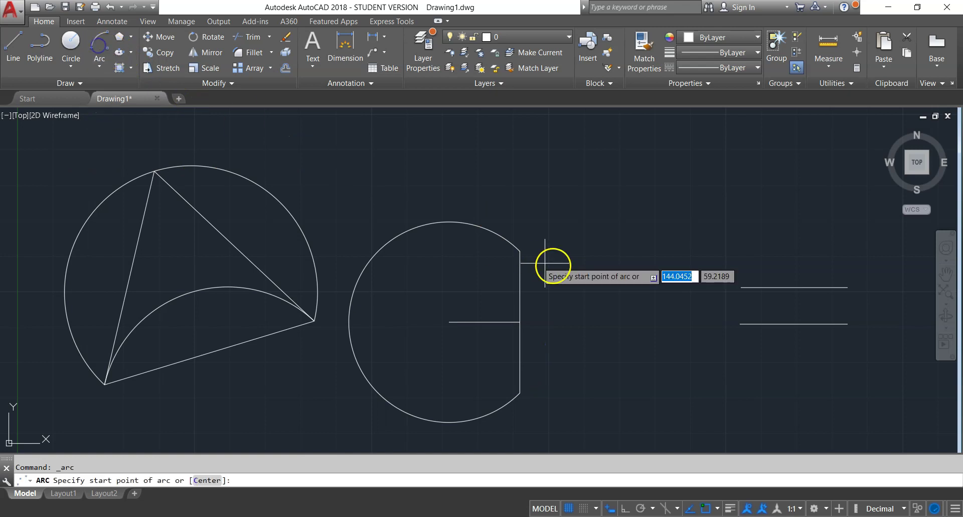
click(520, 251)
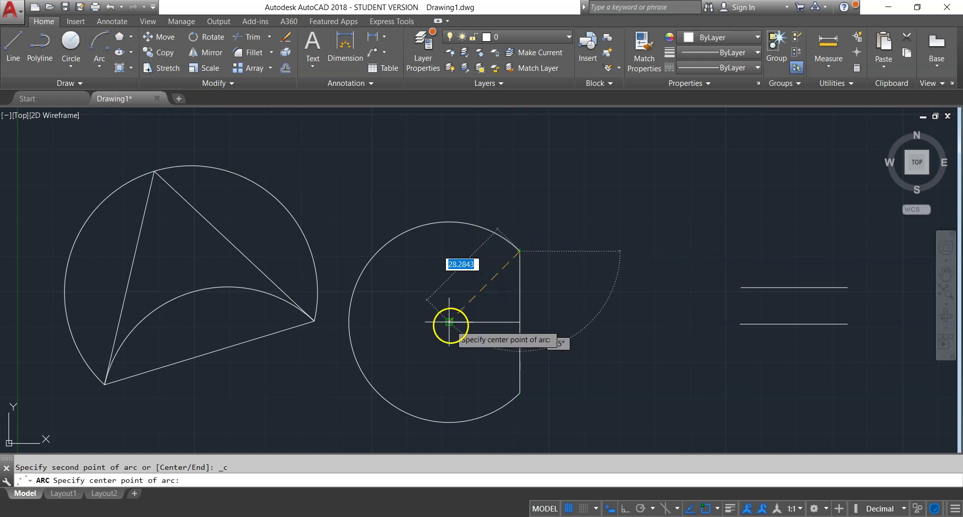
click(449, 322)
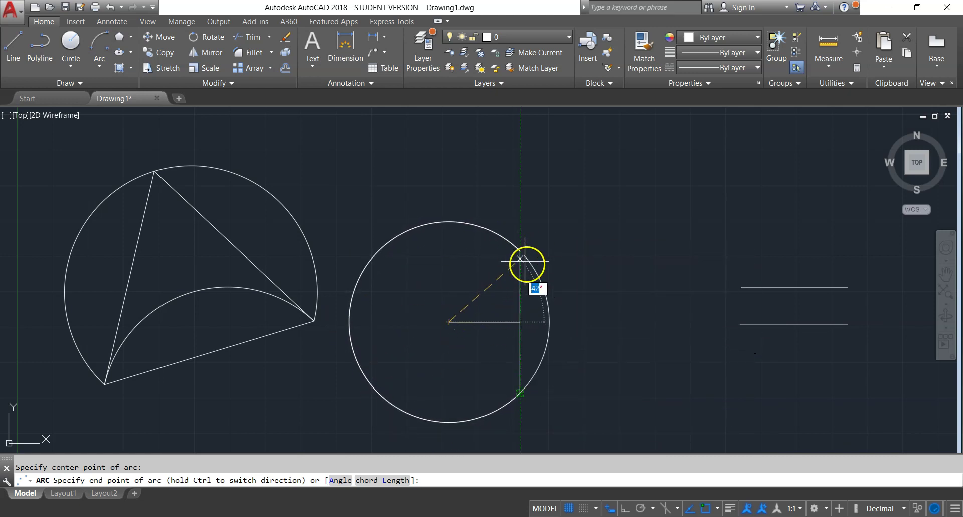
key(Escape)
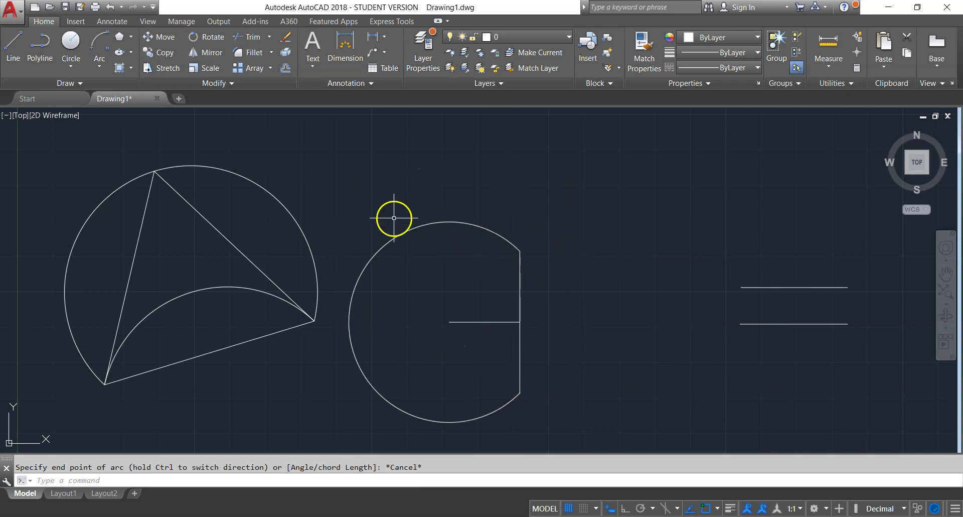
click(100, 67)
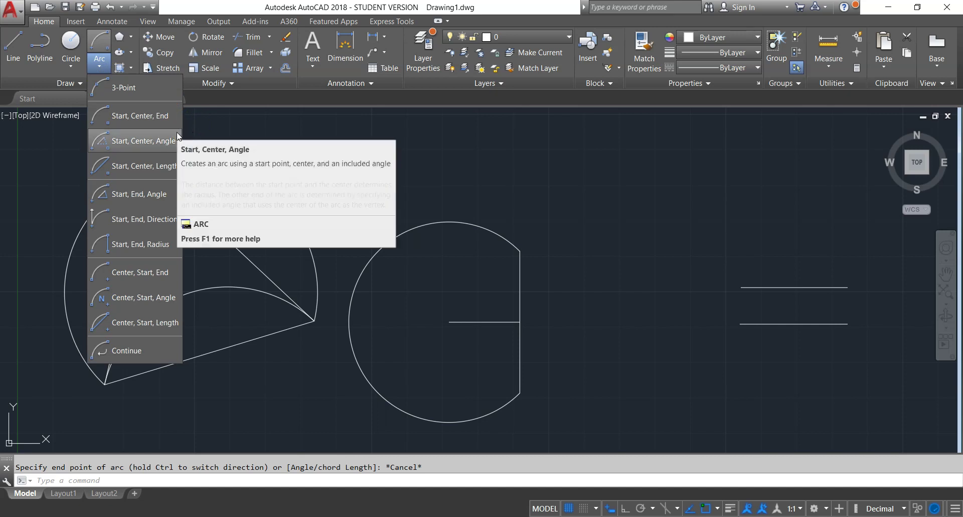
Draw a 45° Start-Center-Angle arc from the vertical line's bottom end, centred on its midpoint
click(163, 140)
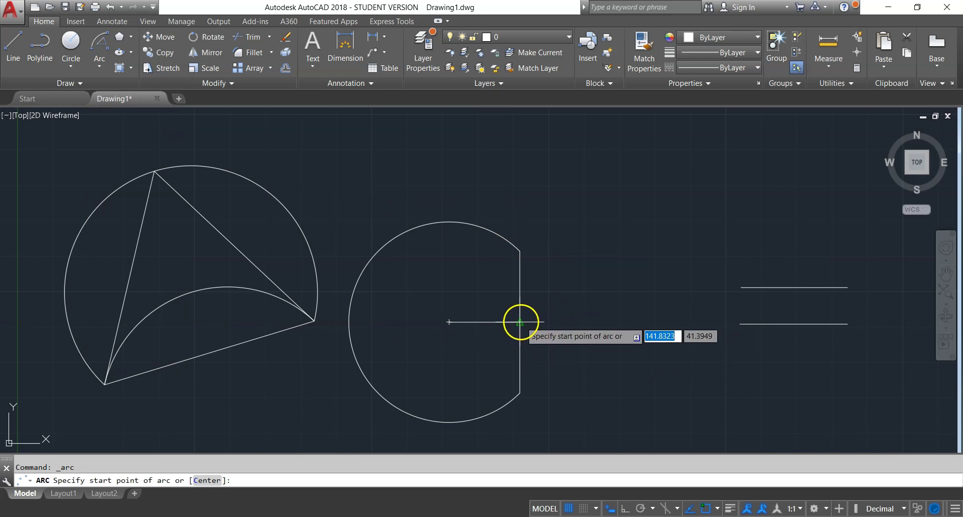
click(520, 391)
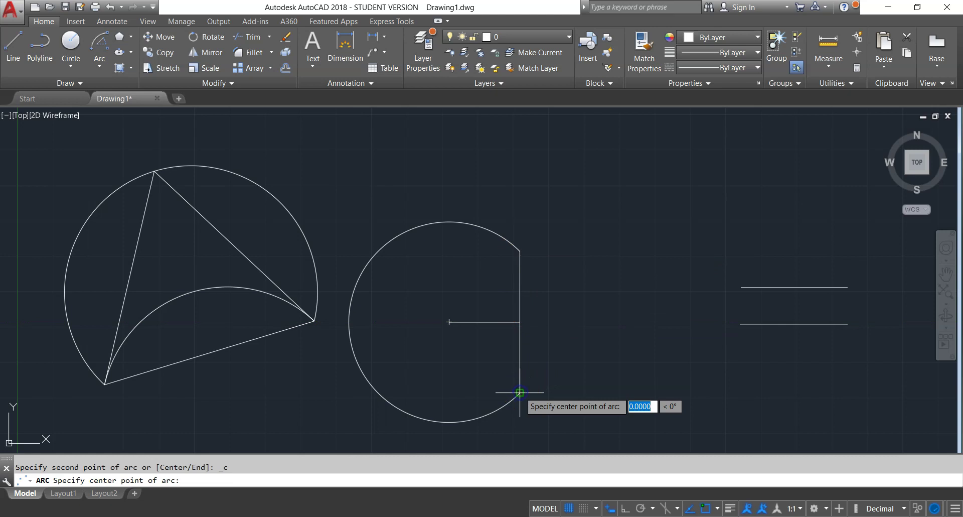
click(520, 322)
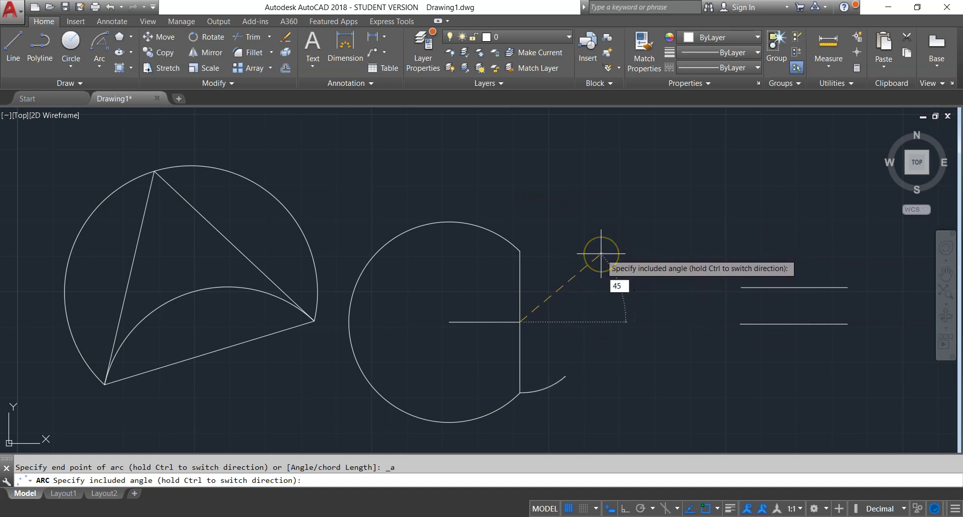
key(Return)
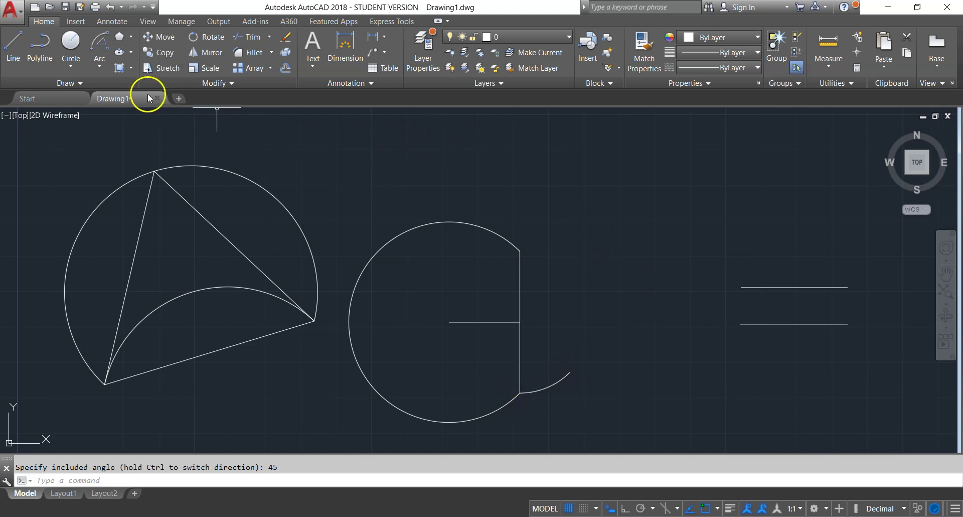
click(100, 65)
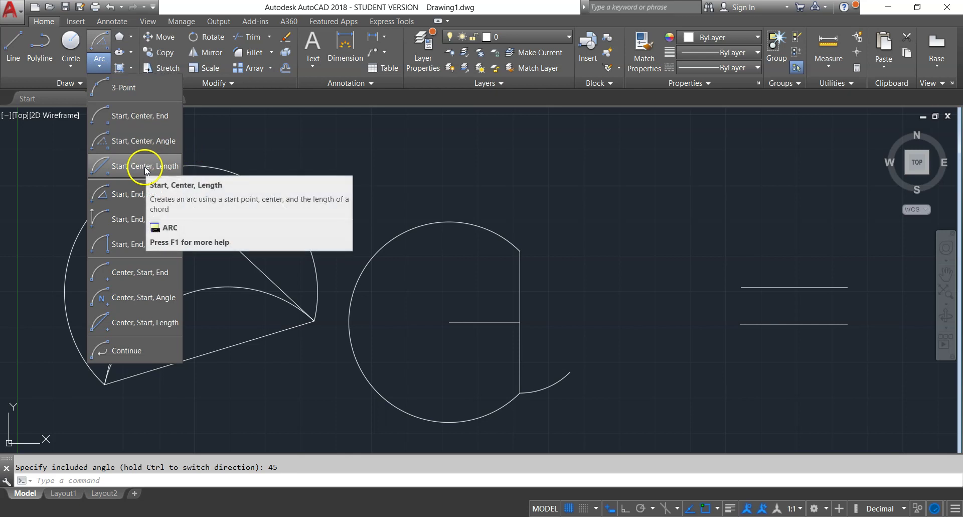
mouse_move(137, 166)
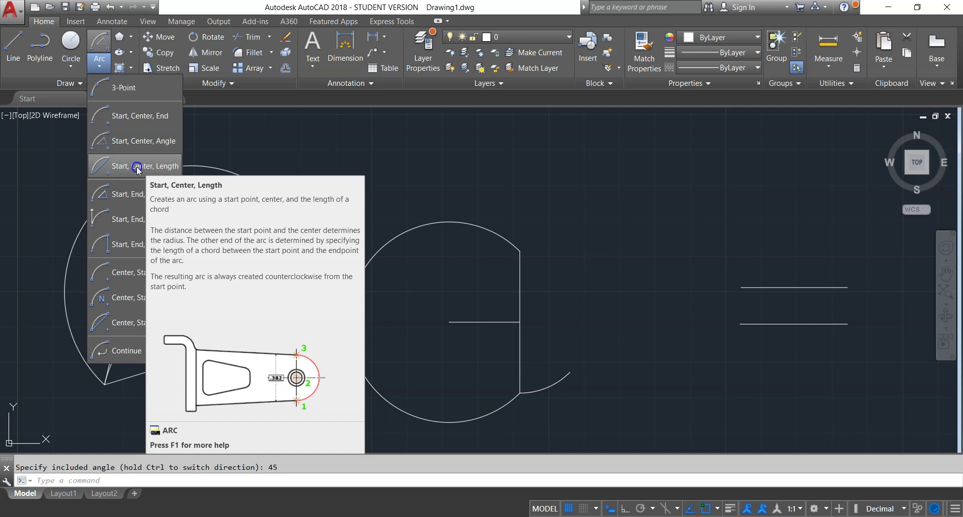
Draw a free-standing start-centre-length arc in the empty area above right of the lines
click(137, 166)
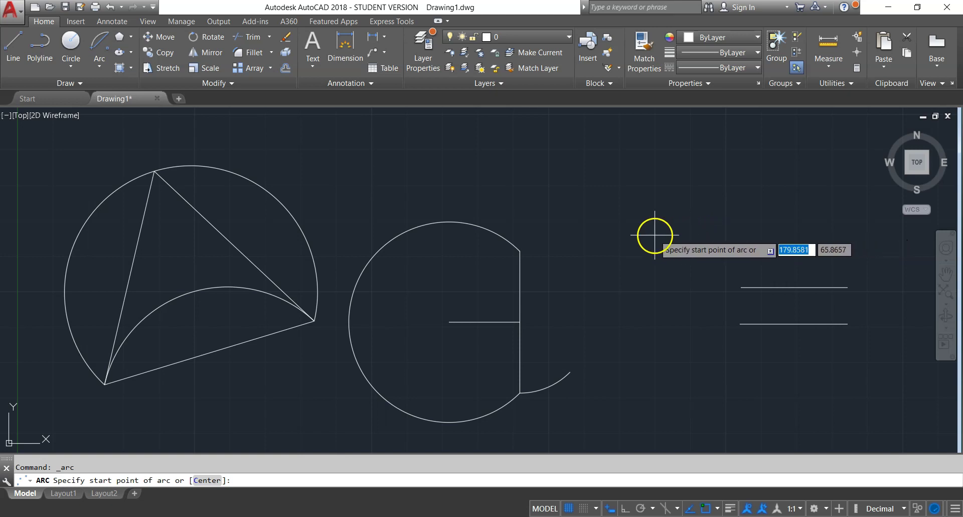
click(663, 231)
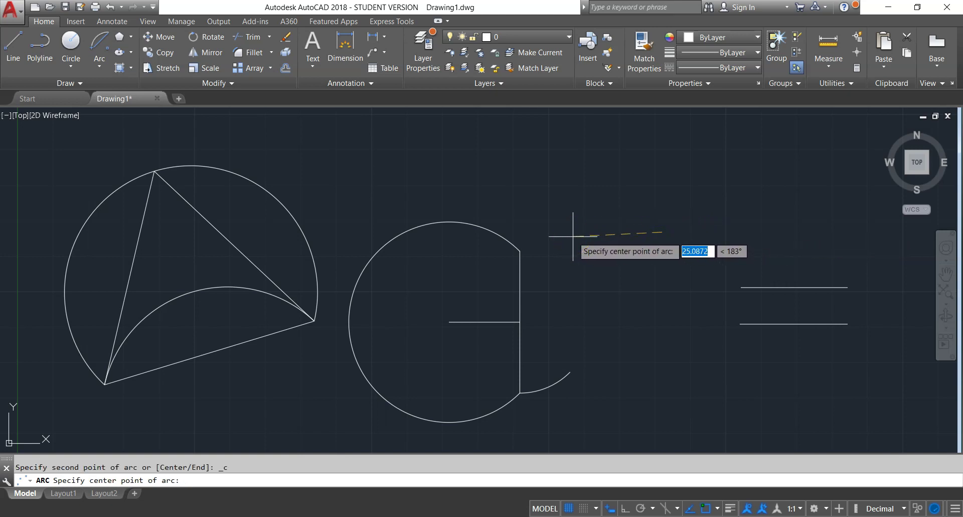
click(615, 201)
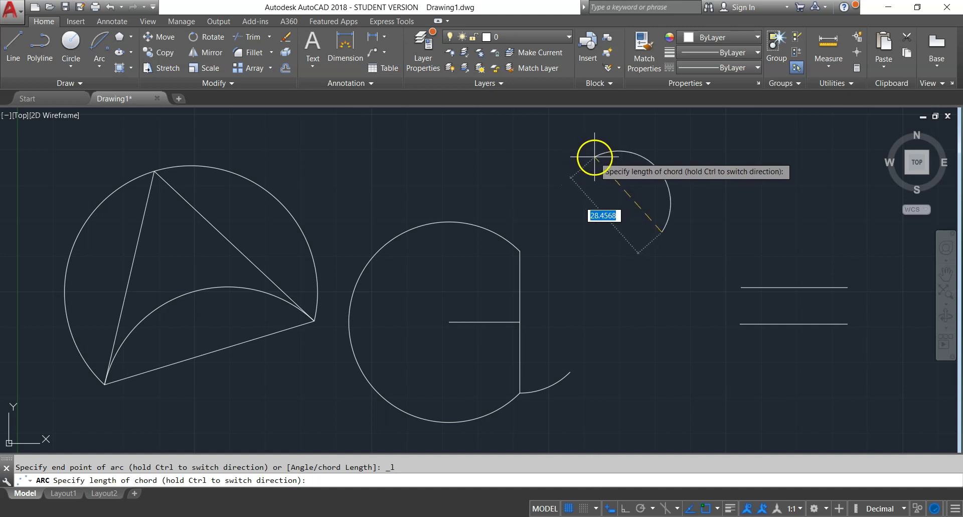
click(594, 157)
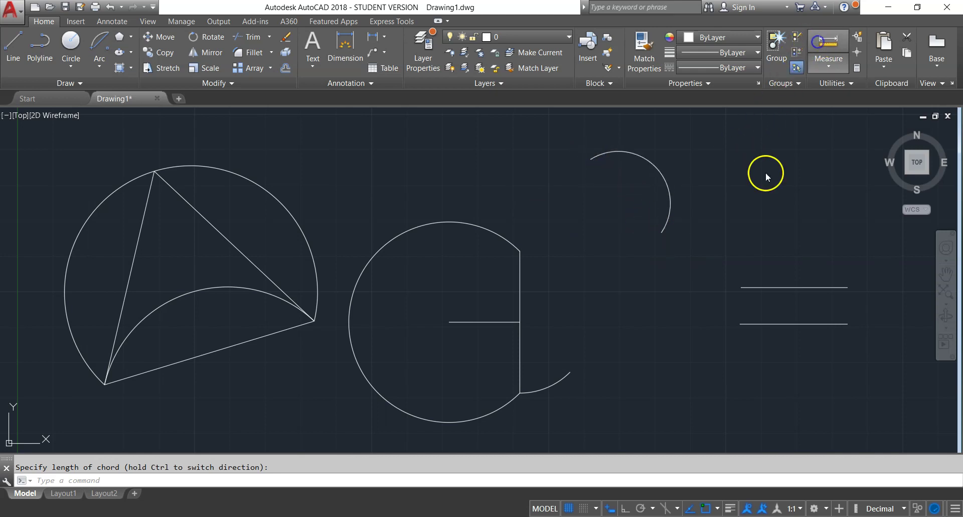
Check the arc's lower endpoint, then draw a line from the arc's centre to its upper end
click(661, 232)
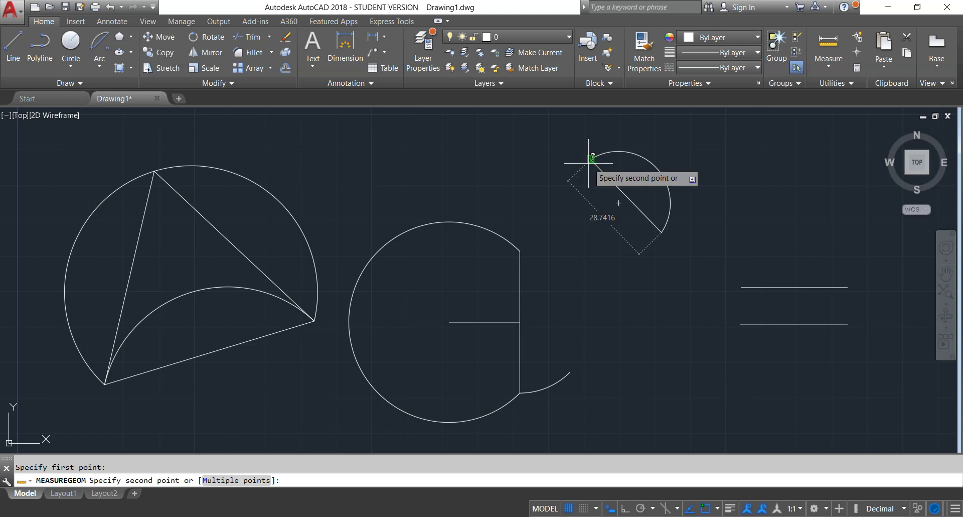
key(Escape)
click(655, 169)
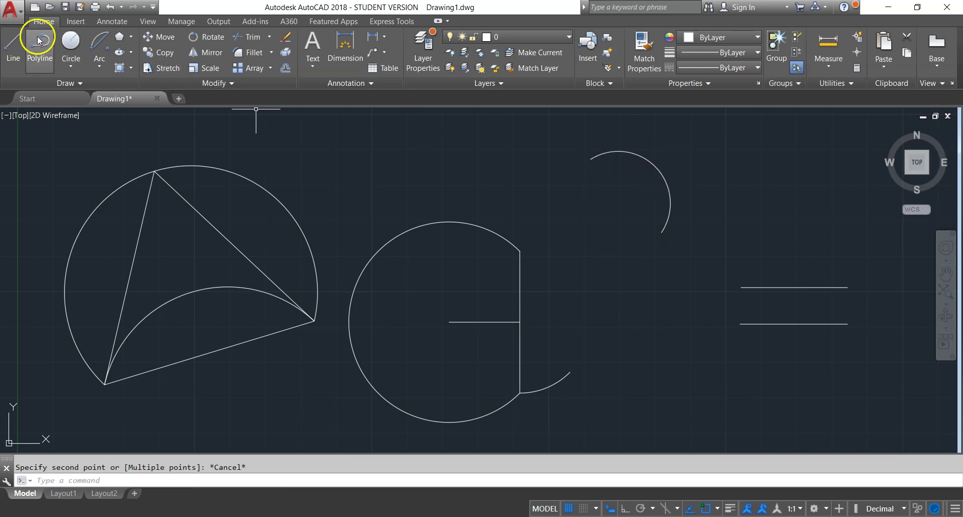
click(13, 40)
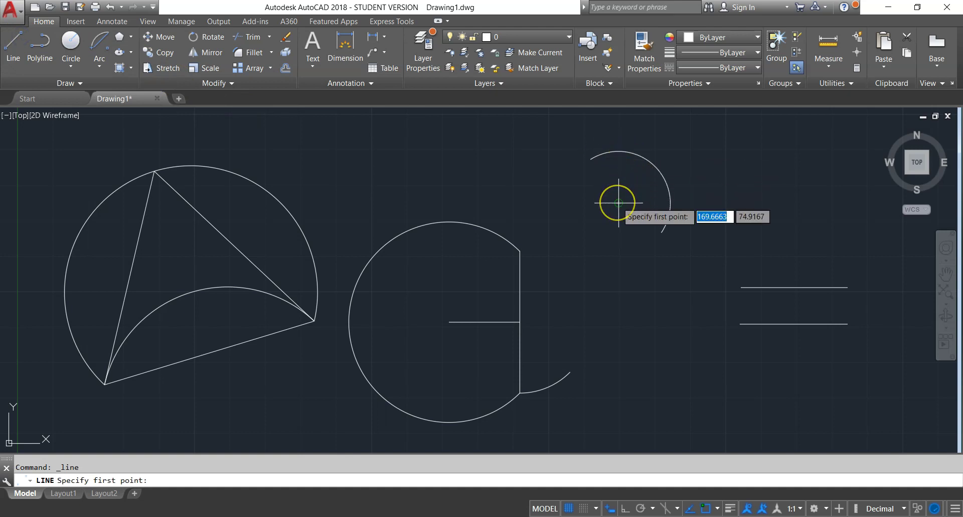
click(618, 203)
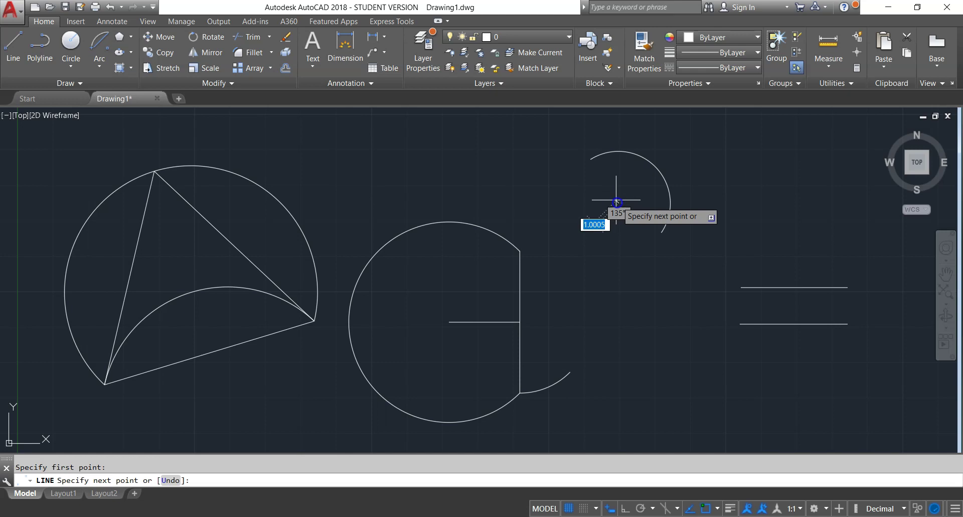
click(591, 159)
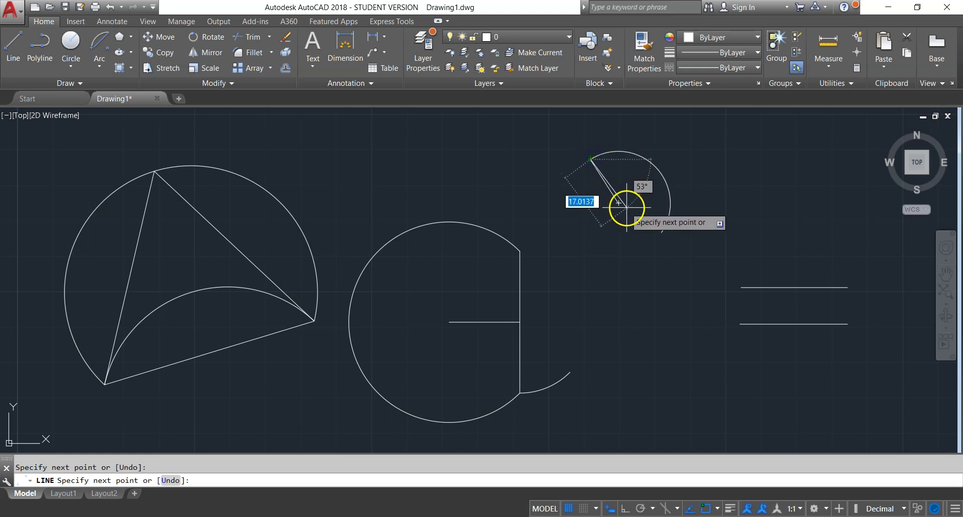
key(Escape)
Draw a second line from the arc's centre to its lower end, closing the wedge
key(Return)
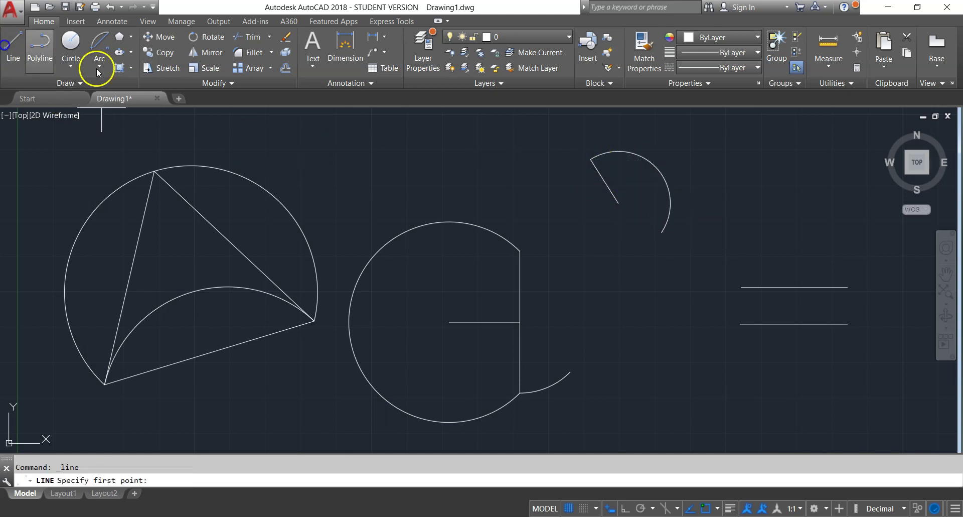
click(619, 203)
click(662, 231)
key(Escape)
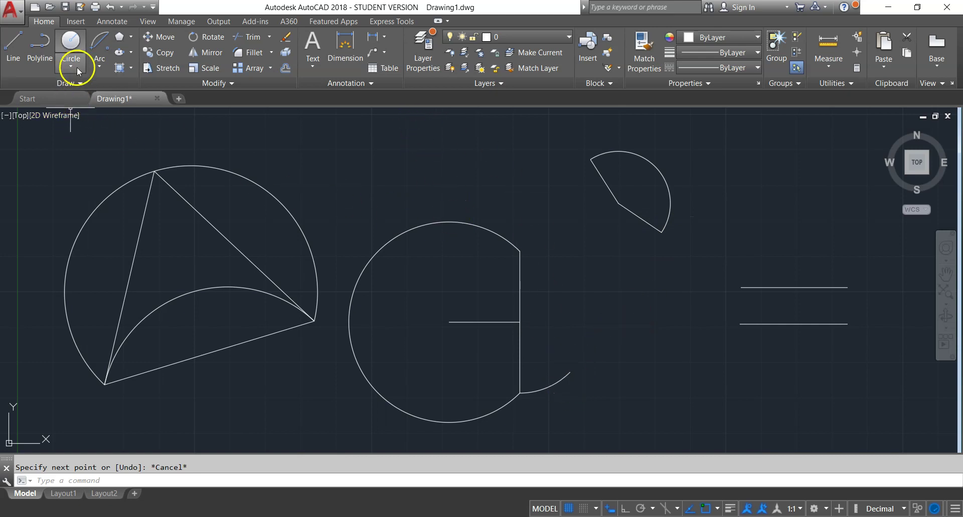
Cap the lines' right ends with a Start-End-Direction arc from lower to upper endpoint, direction 0
click(100, 67)
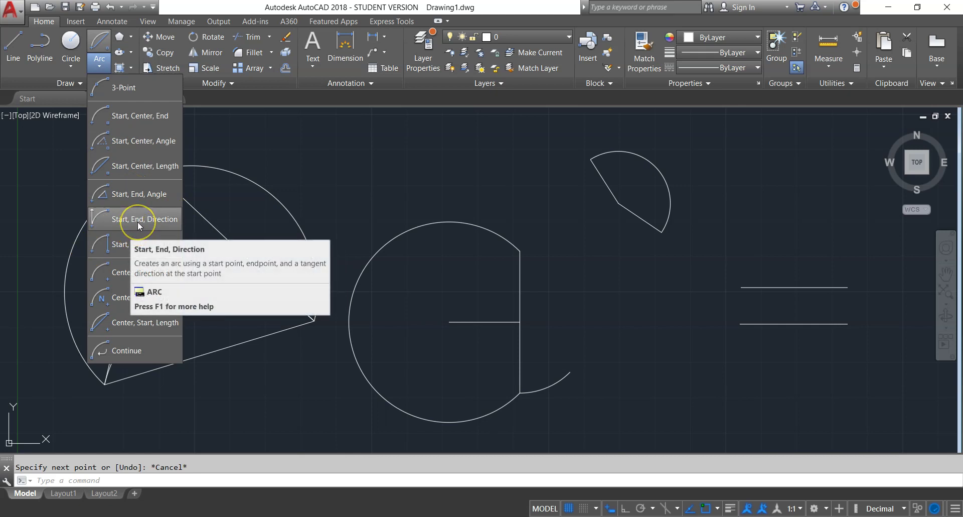
mouse_move(143, 219)
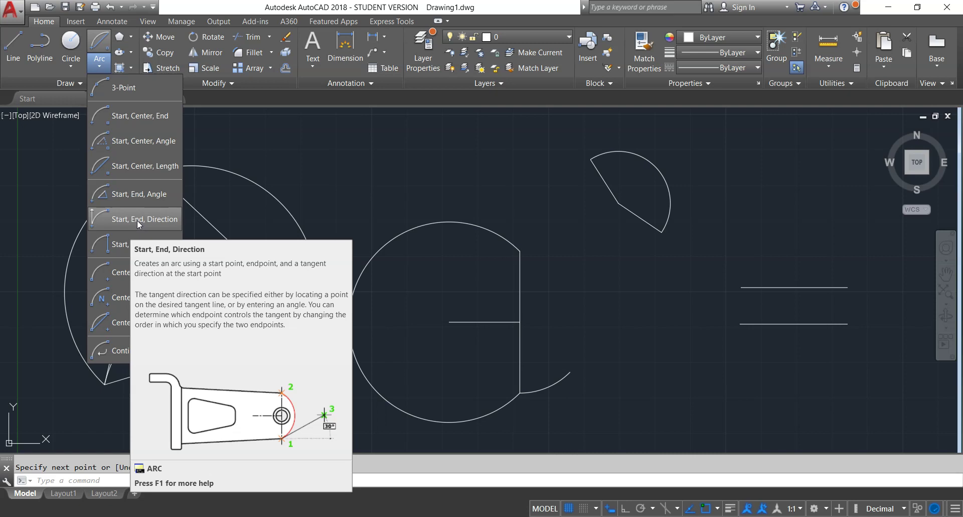
click(135, 219)
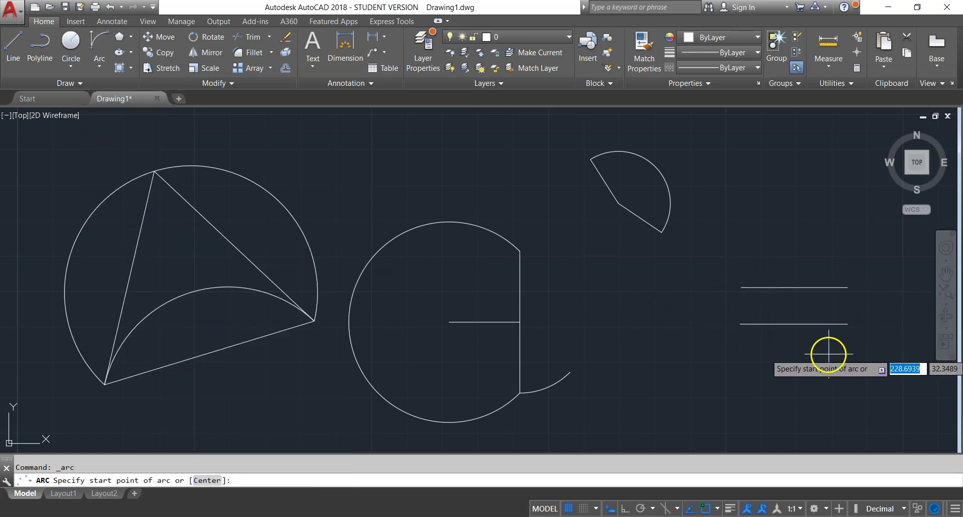
click(847, 324)
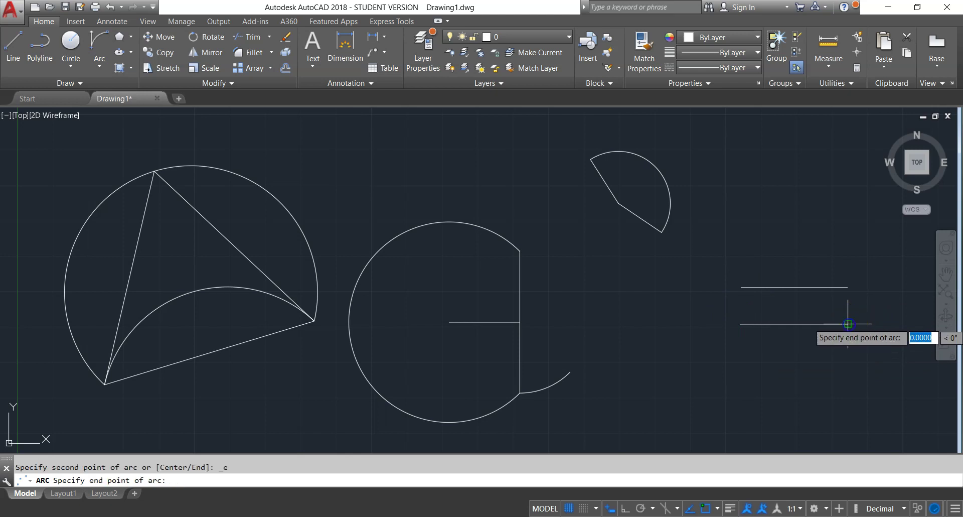
click(848, 288)
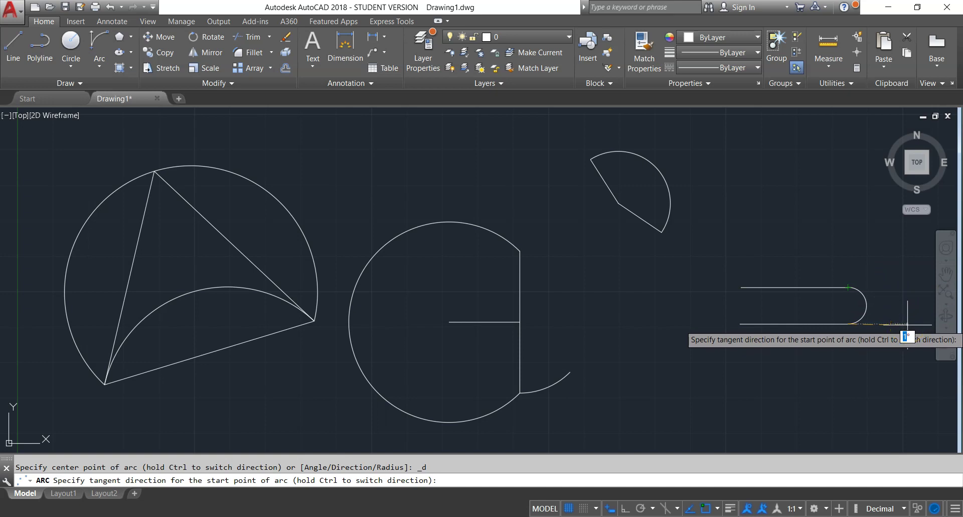
text(0)
key(Return)
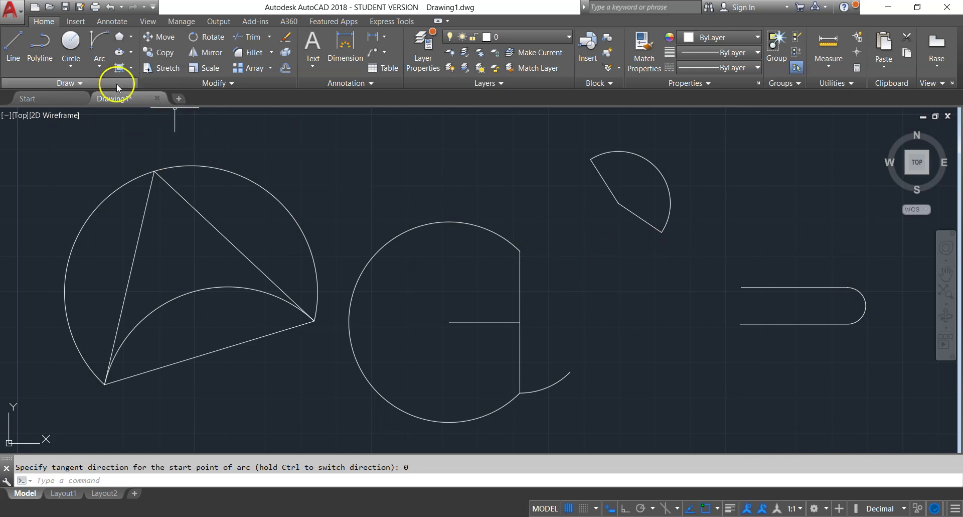
Close the lines' left ends with a Start-End-Direction arc from upper to lower endpoint, direction 180
click(99, 51)
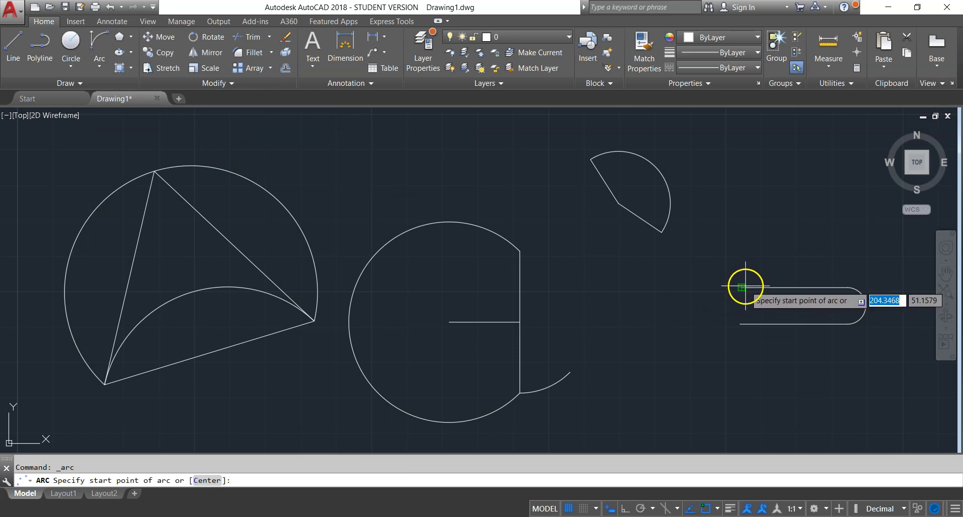
click(742, 287)
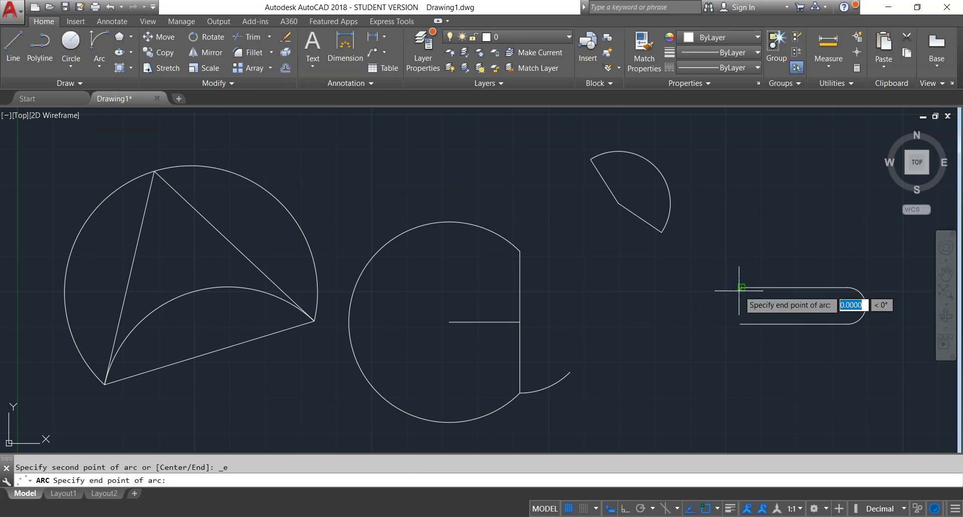
click(741, 323)
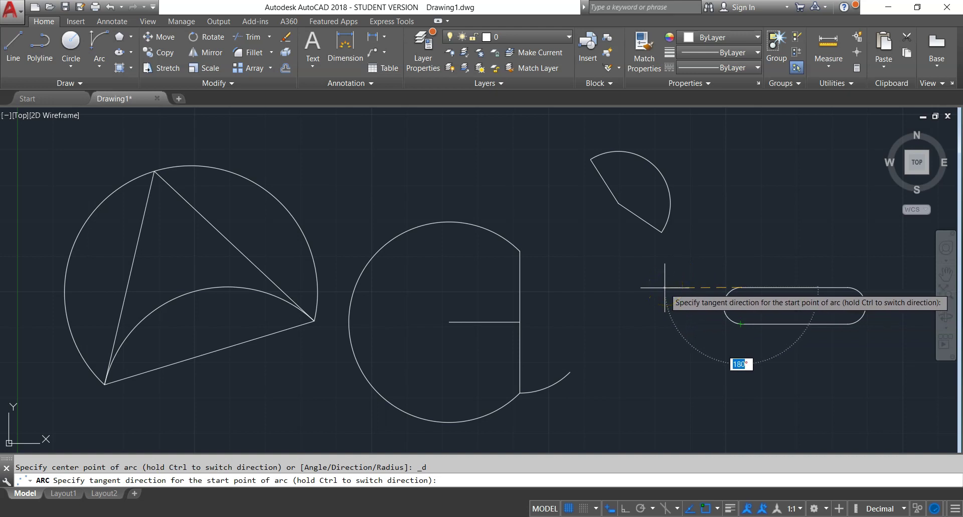
text(180)
key(Return)
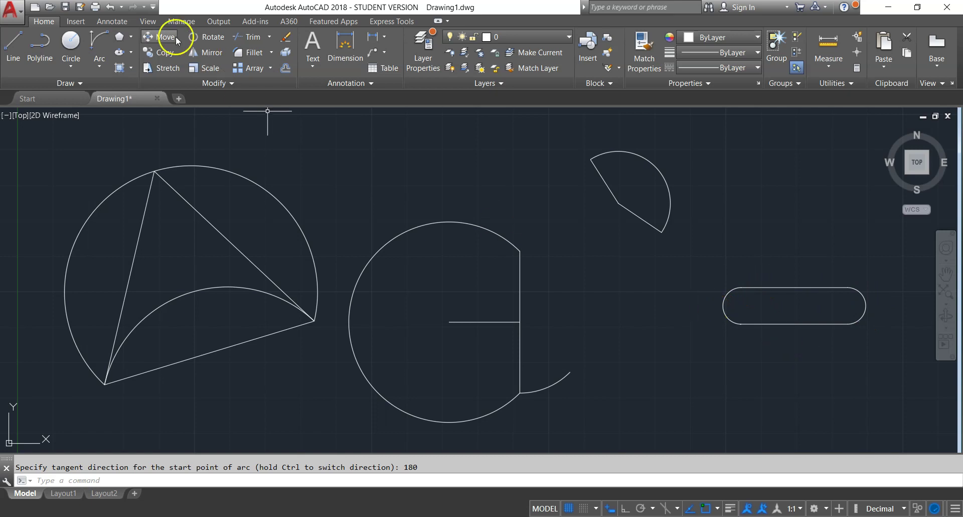
Start an extra arc across the slot's left endpoints, zoom in, and cancel it
click(95, 41)
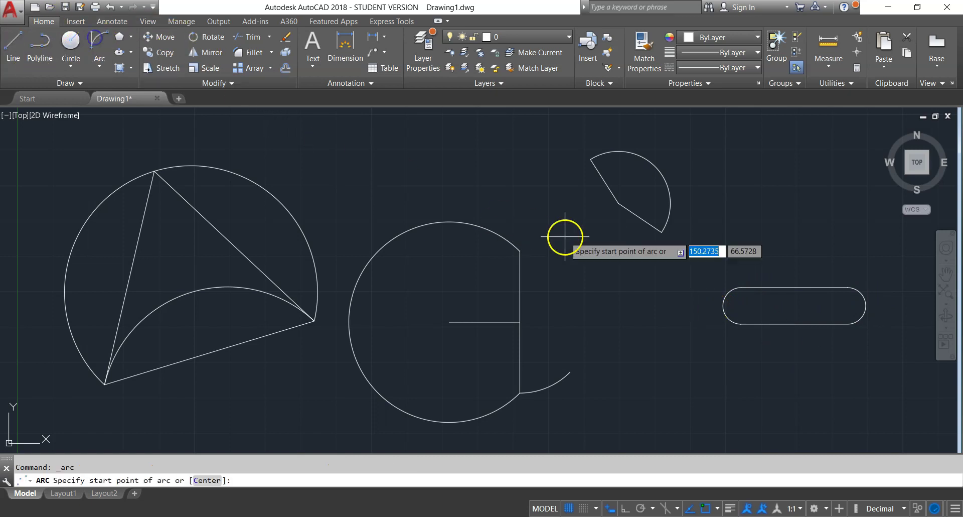
click(740, 325)
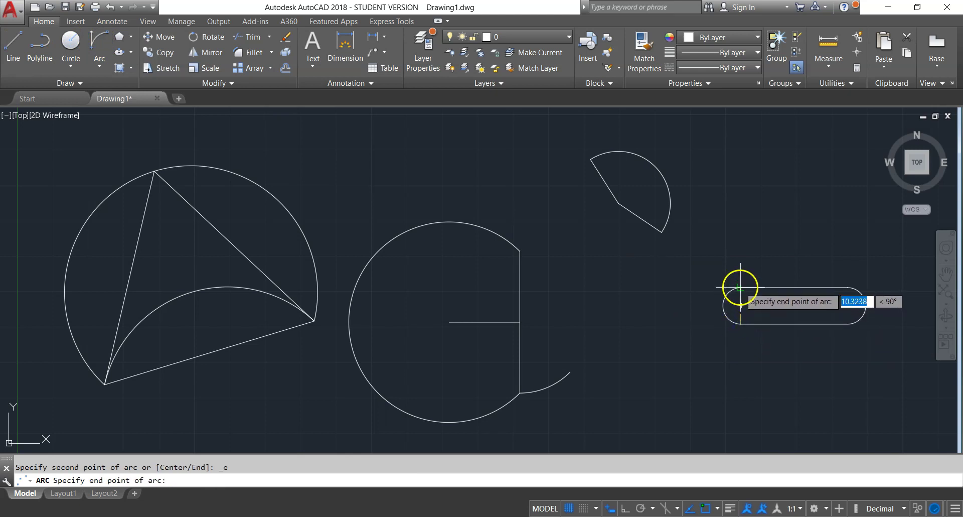
click(742, 287)
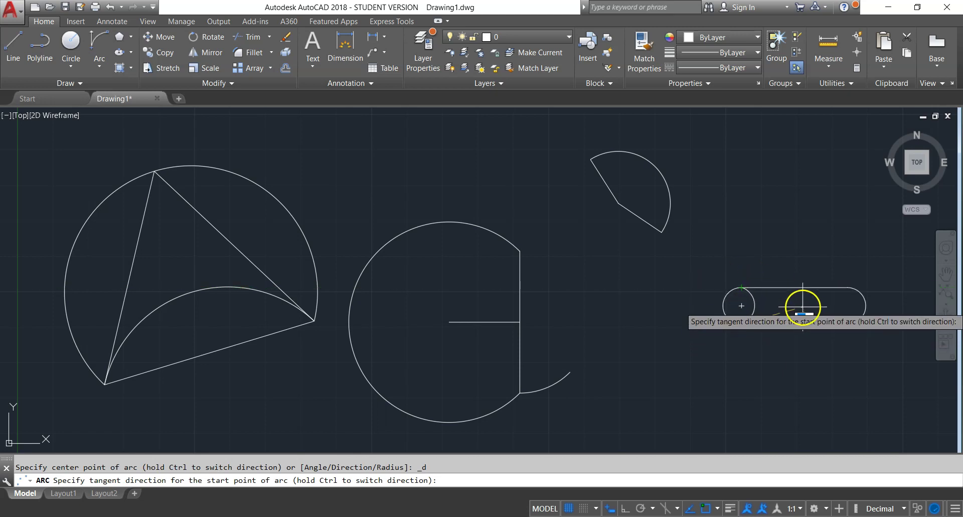
scroll(799, 310, up, 5)
scroll(788, 301, up, 2)
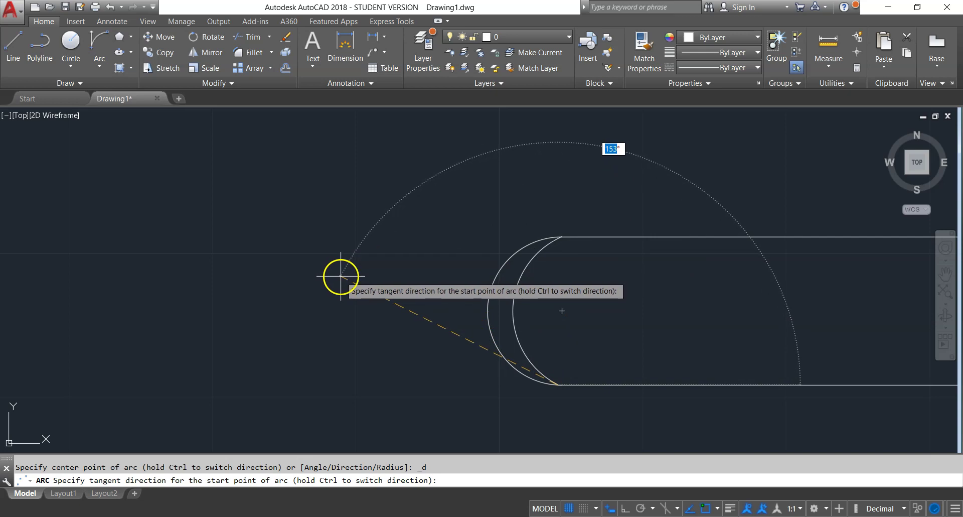
key(Escape)
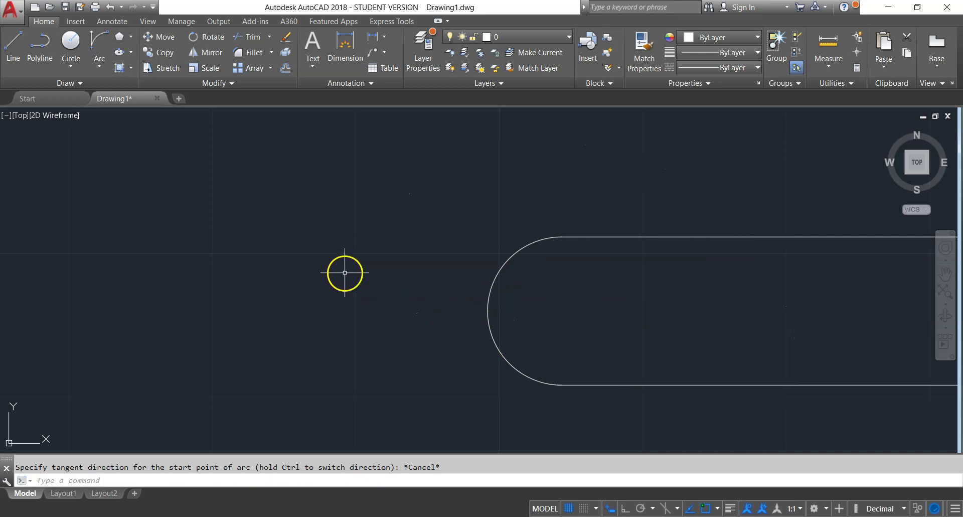
click(100, 67)
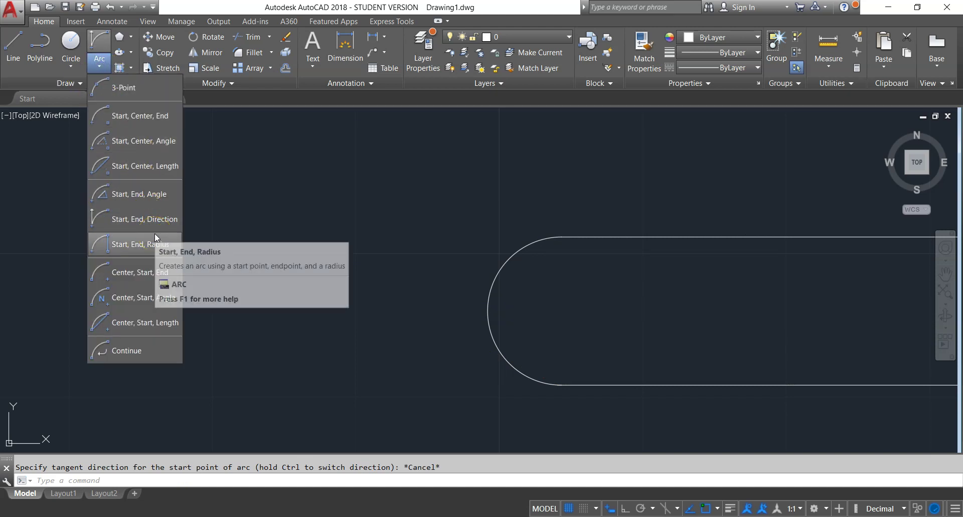
Draw a Start-End-Radius arc from the slot's top-left to bottom-left end, radius picked at its centre
click(202, 264)
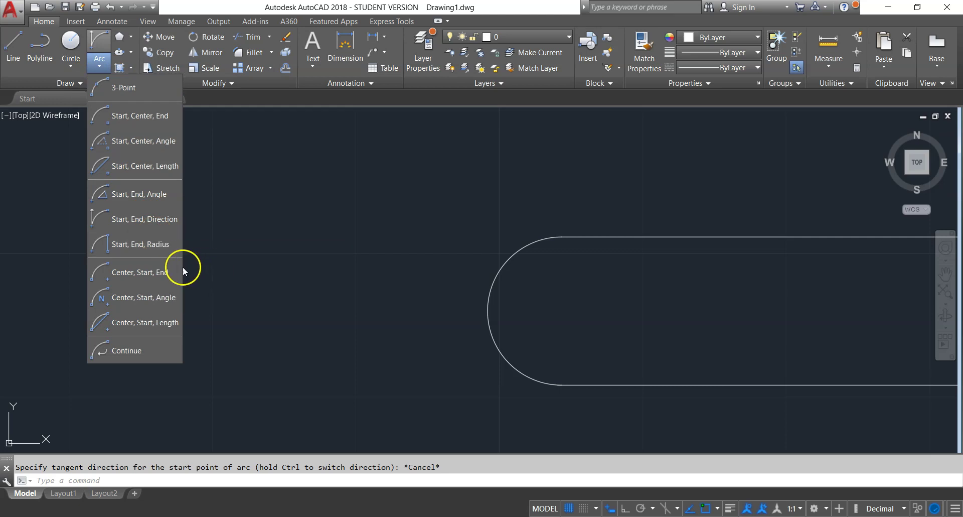
click(144, 246)
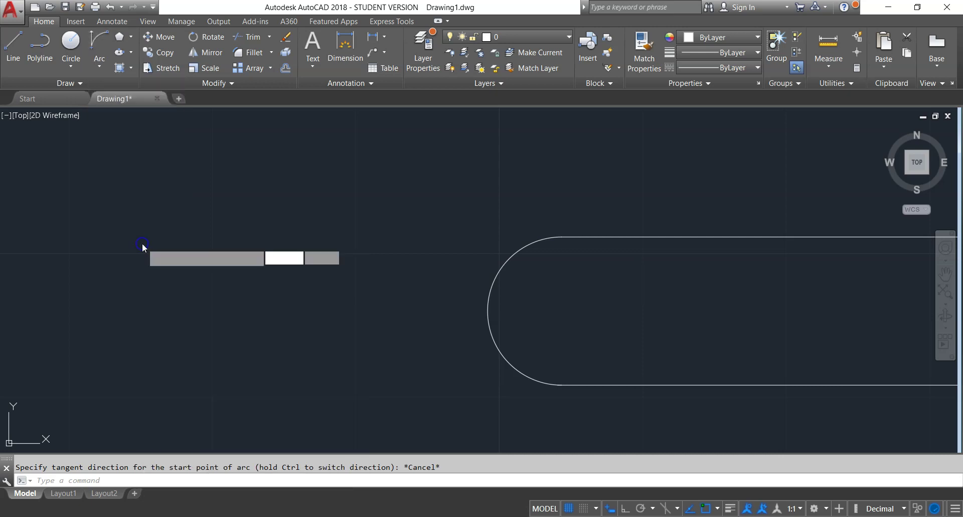
click(562, 236)
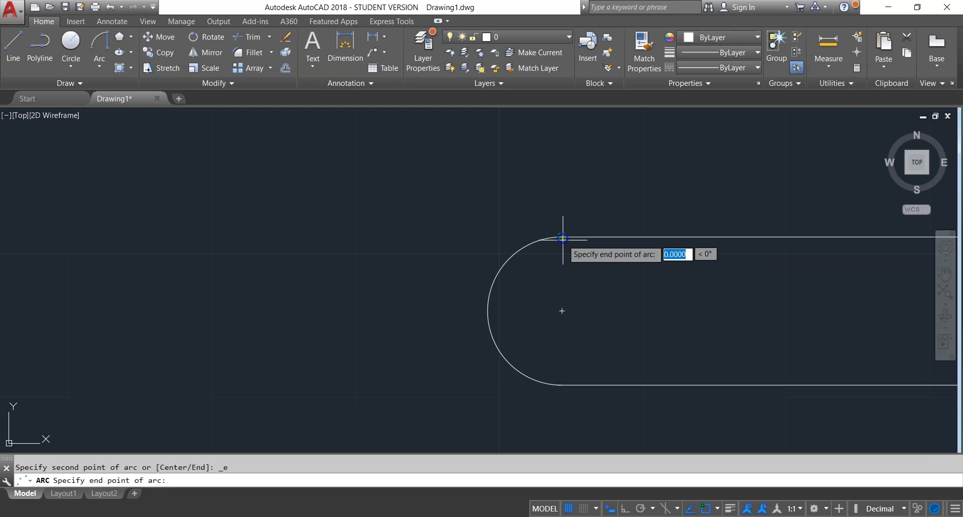
click(562, 385)
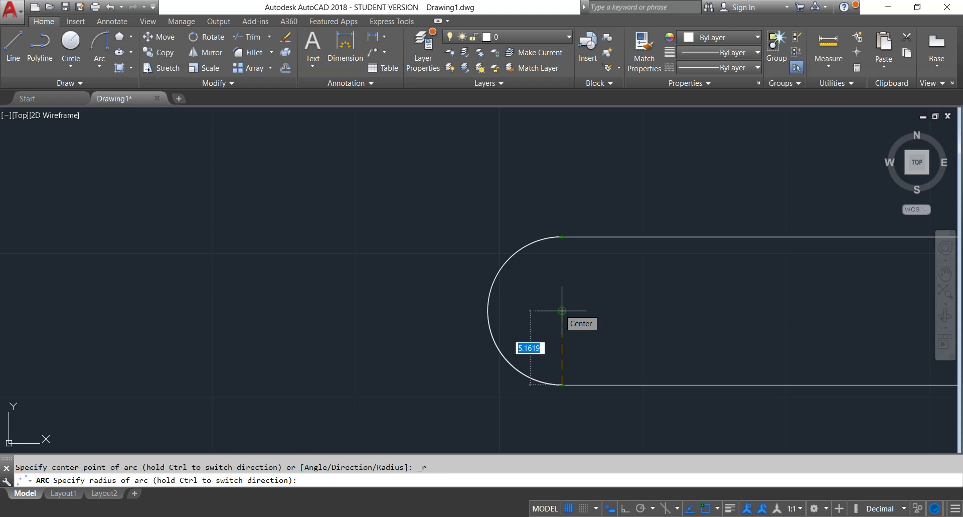
click(562, 311)
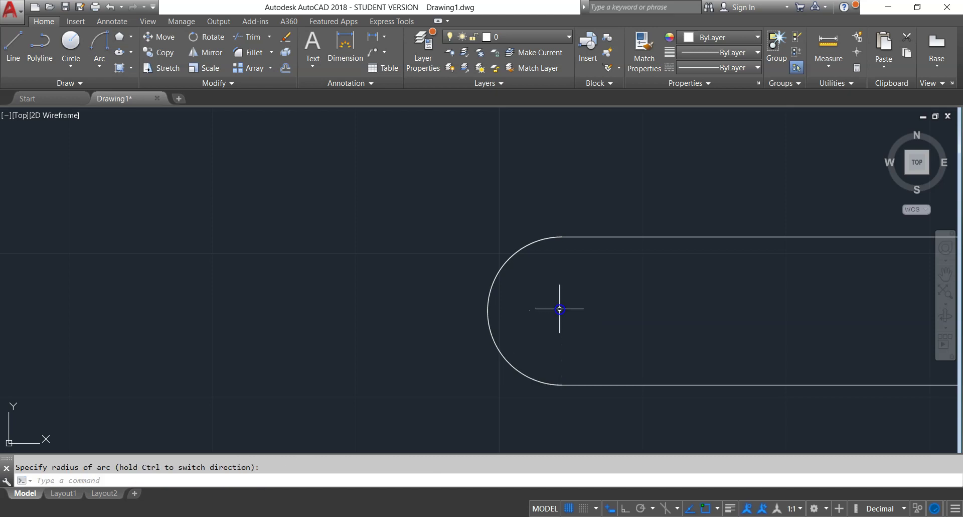
click(490, 304)
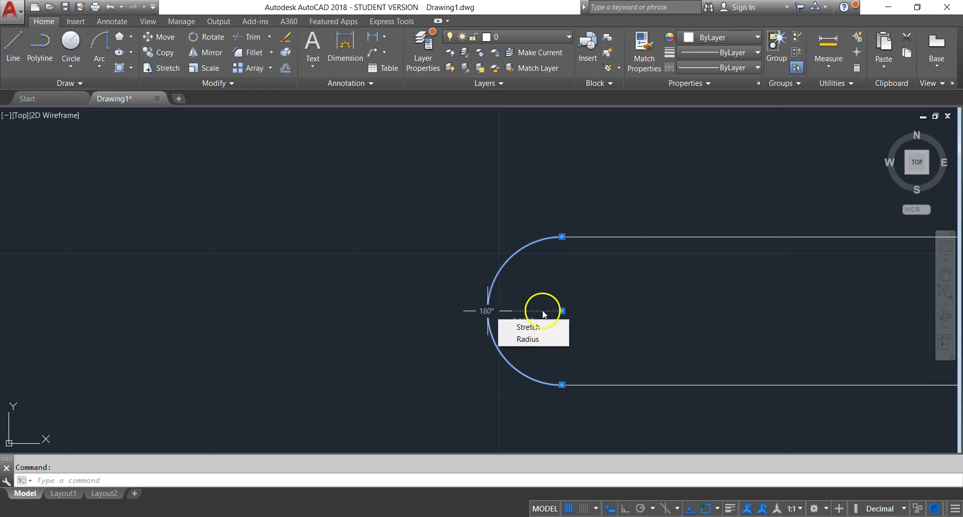
Copy the slot's left arc via its centre grip to a spot just left of the slot
click(562, 310)
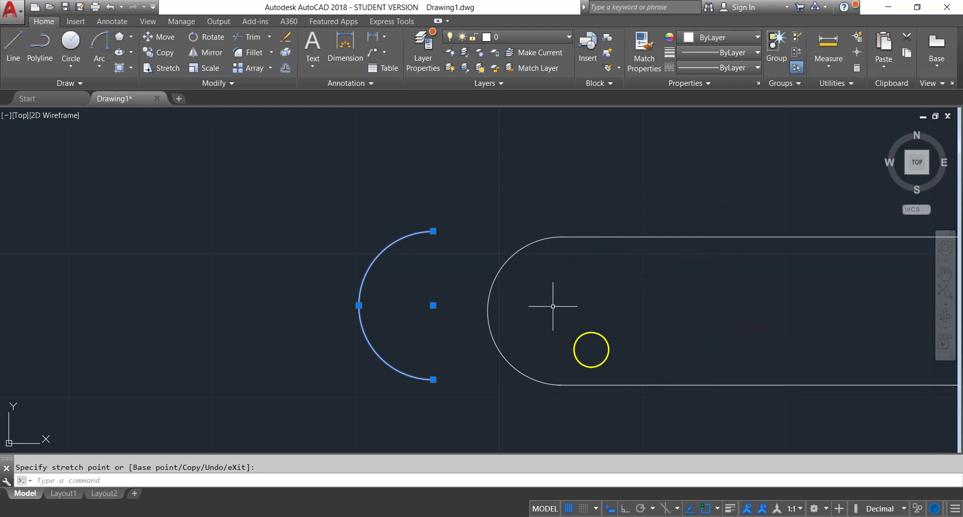
click(100, 68)
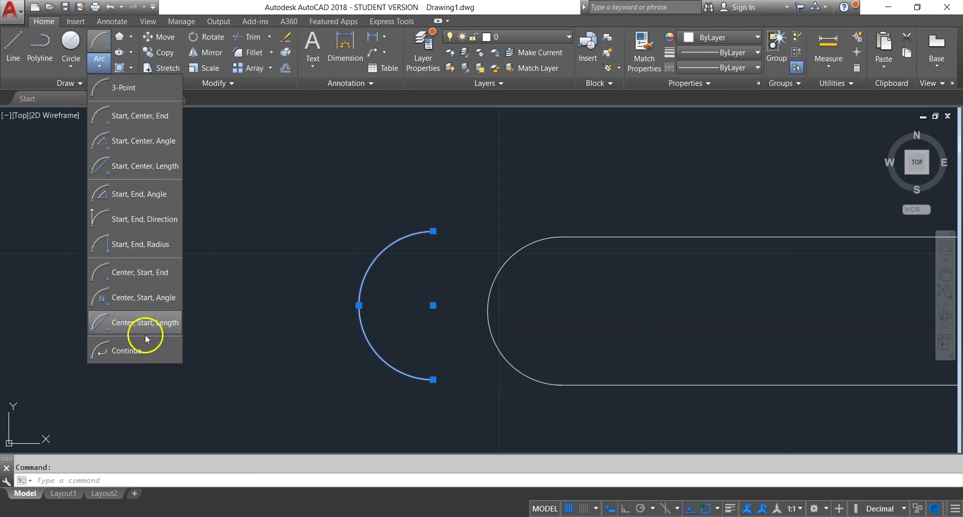
Erase the stray copied arc left of the slot, cancelling the unwanted continue-arc commands
click(133, 353)
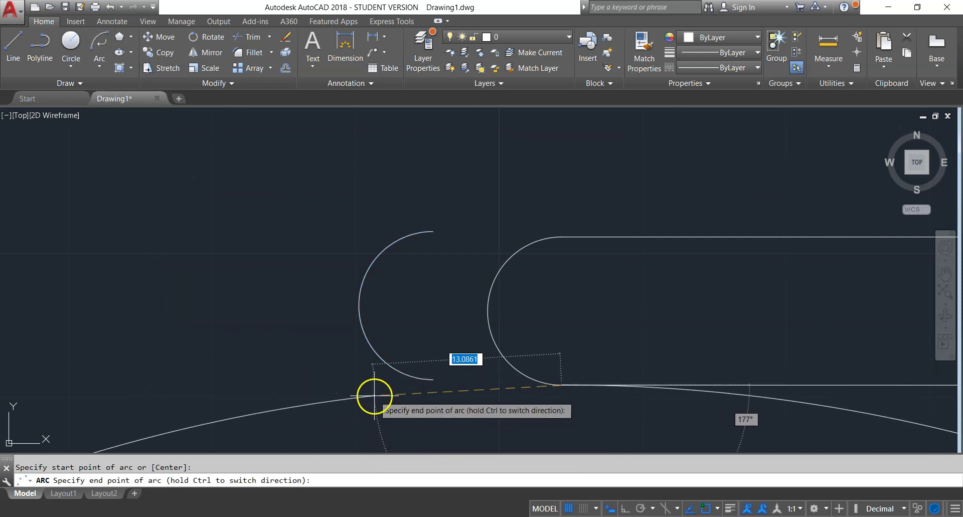
key(Escape)
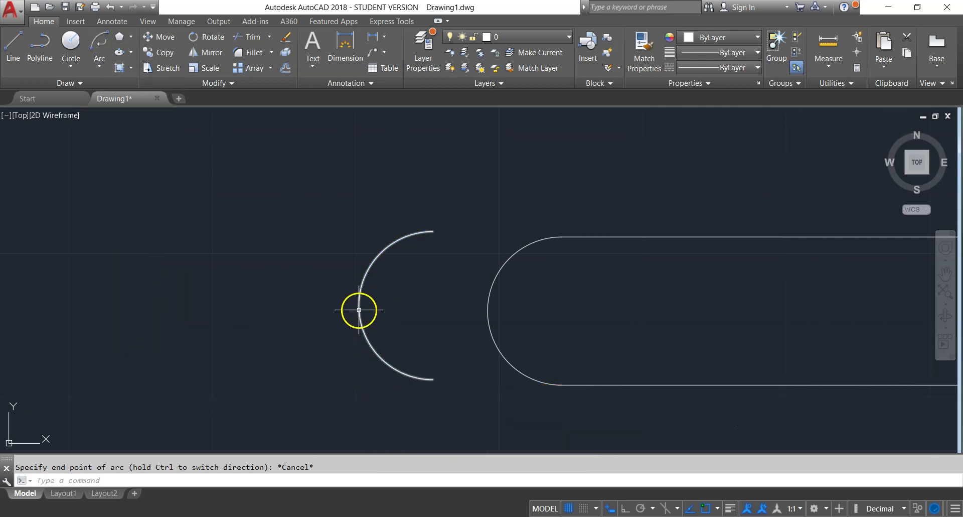
click(358, 309)
key(Delete)
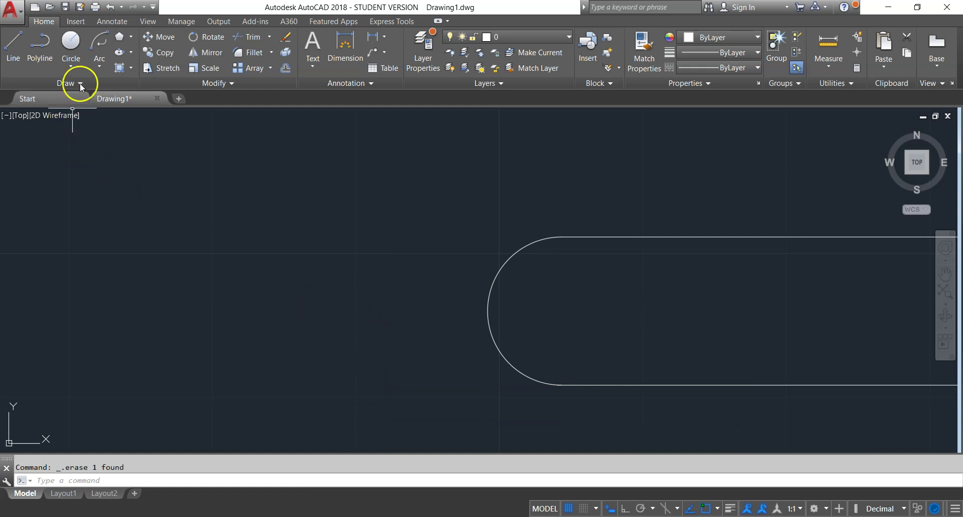
click(98, 48)
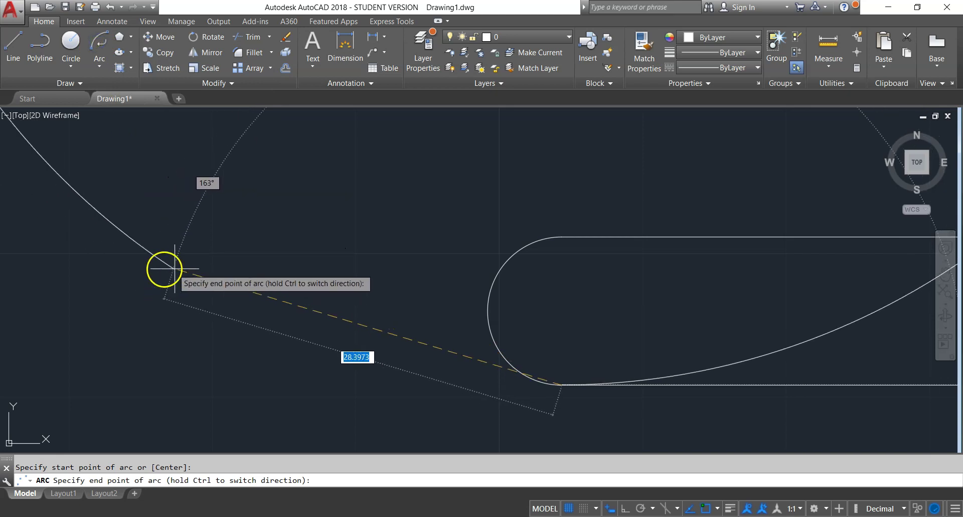
key(Escape)
key(Escape)
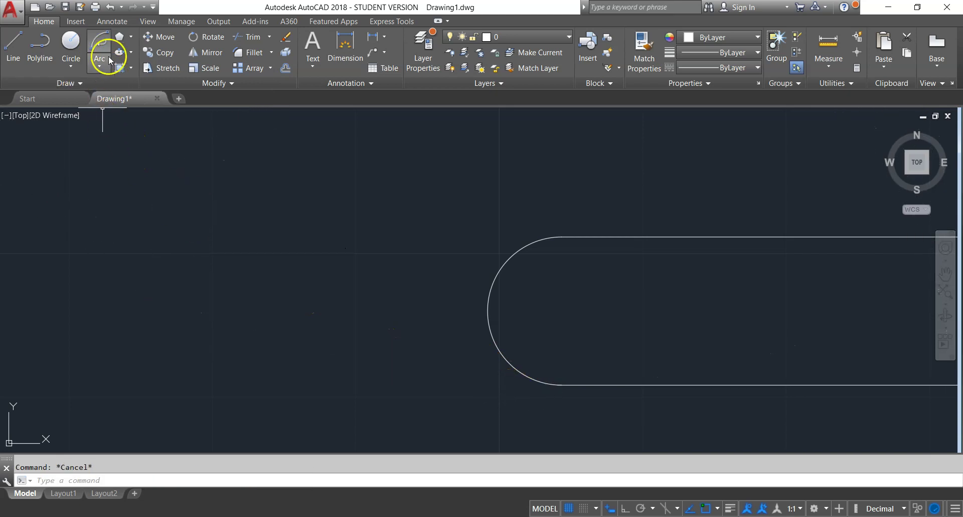
click(102, 68)
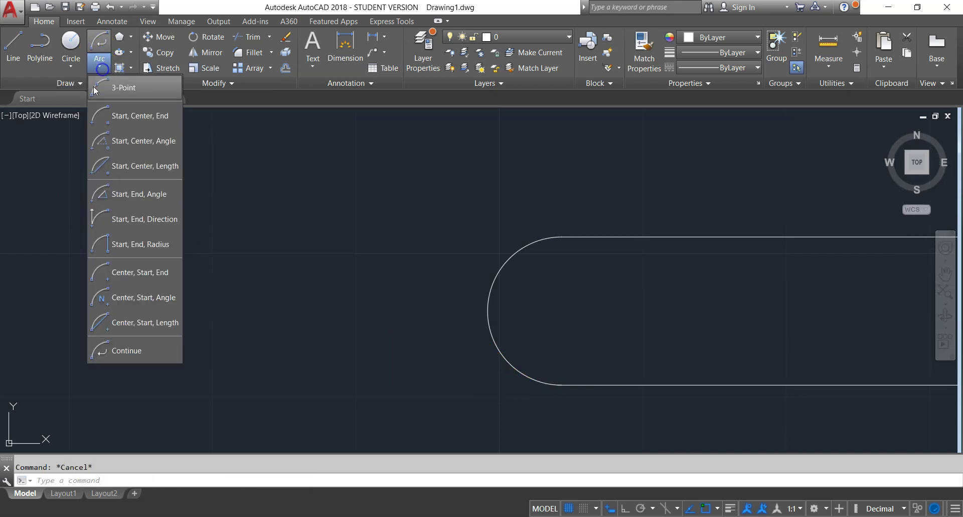
Draw a Start-Center-End lower half-arc to the left of the slot
click(121, 117)
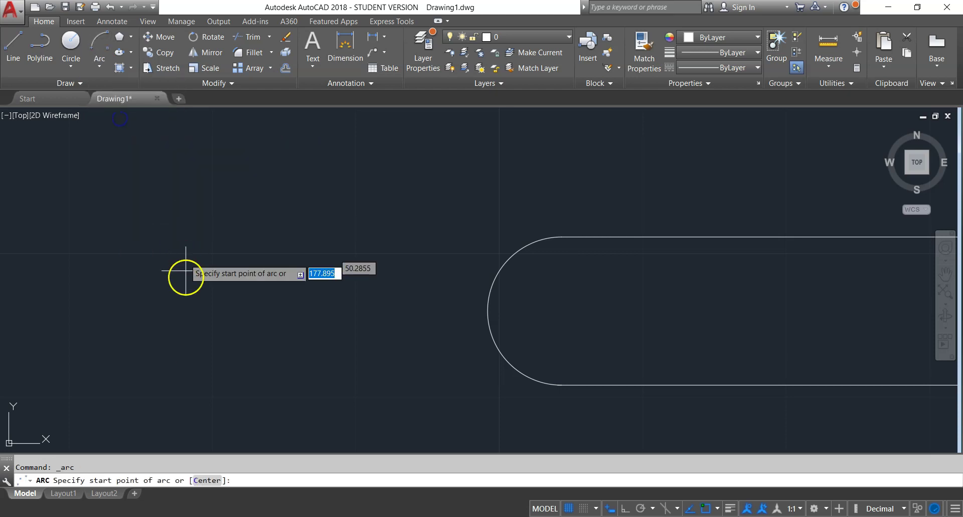
click(169, 334)
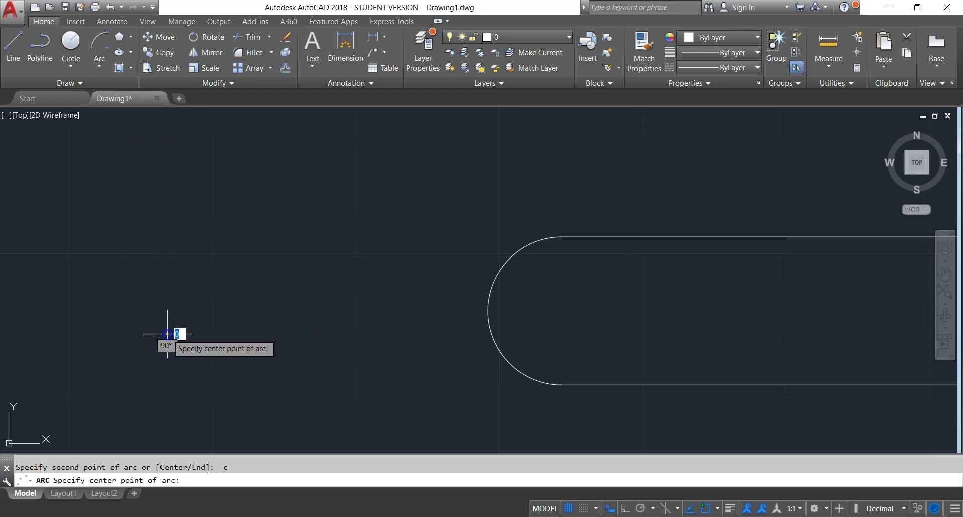
click(210, 333)
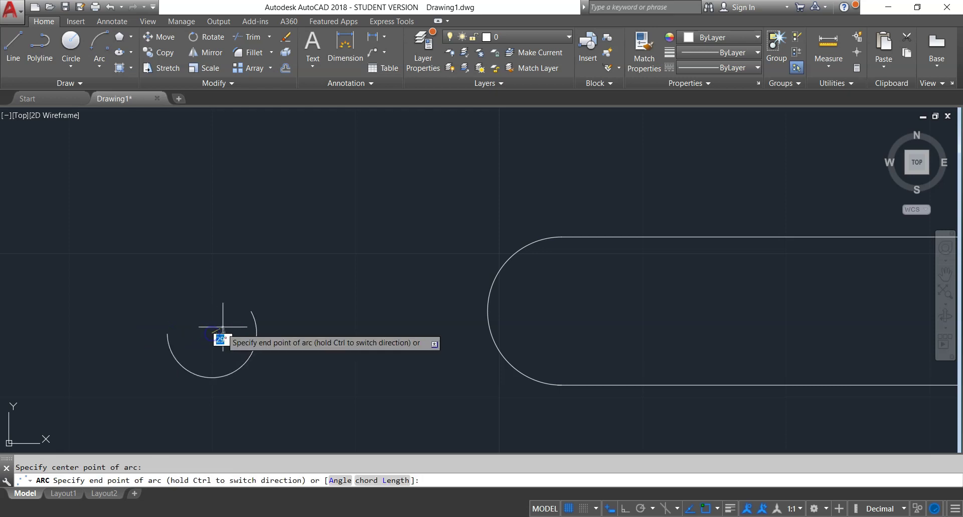
click(246, 352)
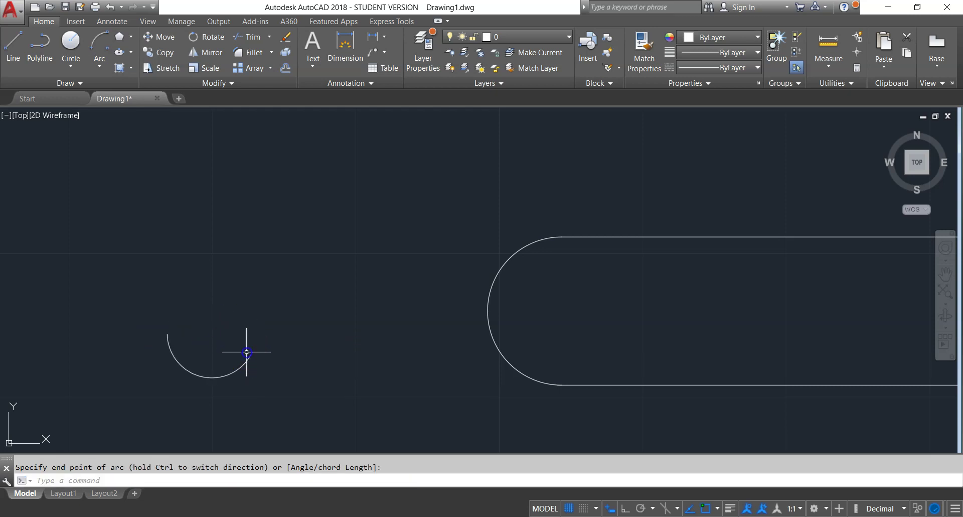
Chain three tangent continuing arcs from its end back to the start, closing the bean outline
click(103, 70)
click(147, 351)
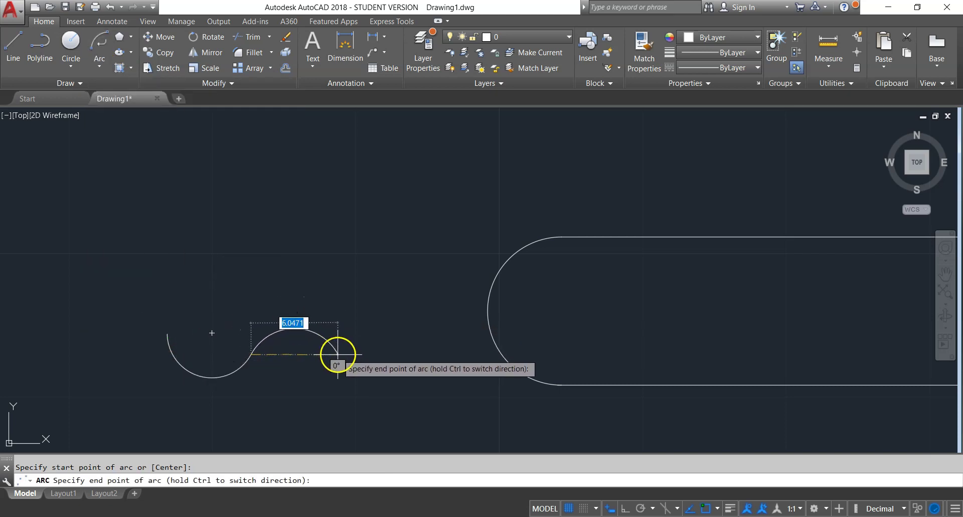
click(338, 408)
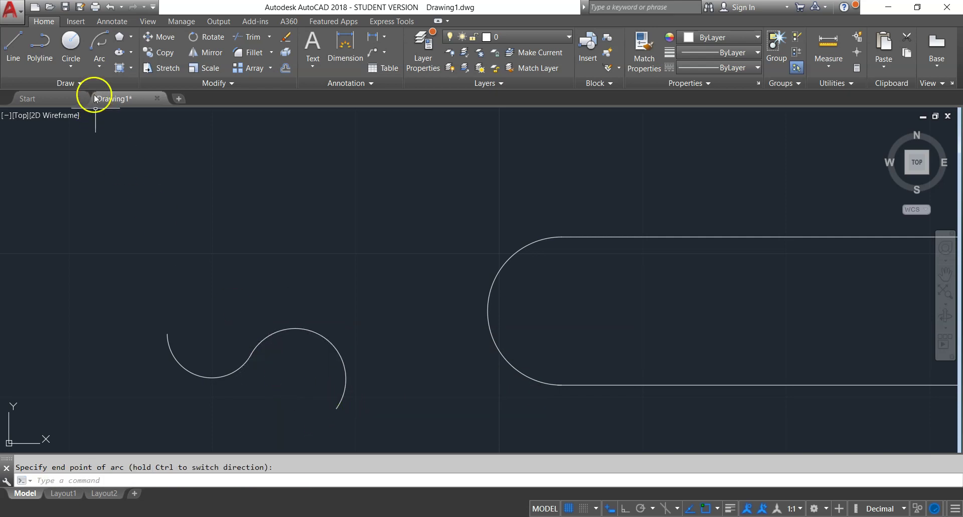
click(99, 51)
key(Return)
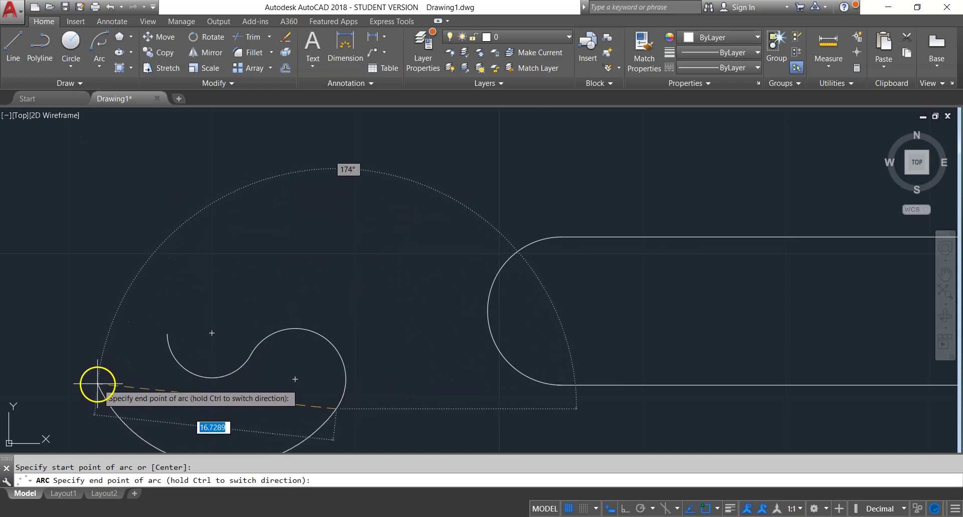
click(87, 382)
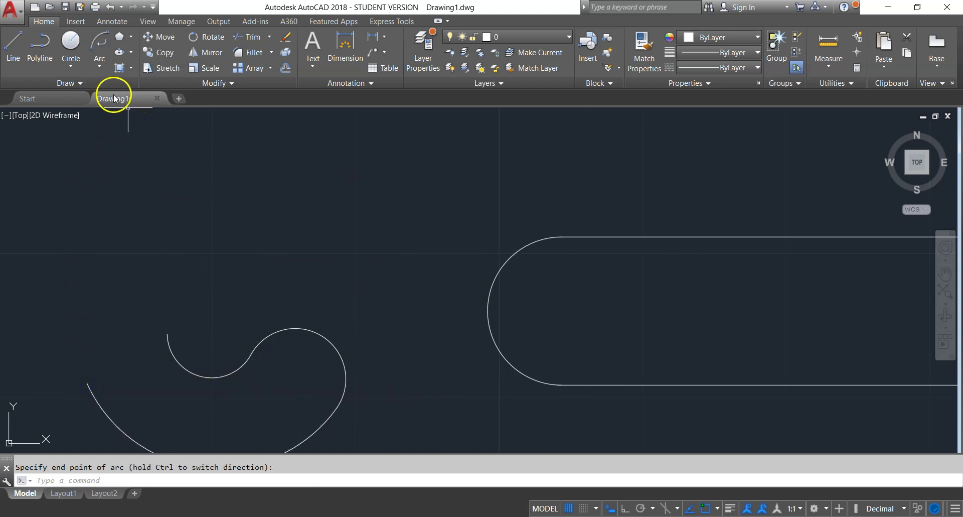
click(95, 46)
key(Return)
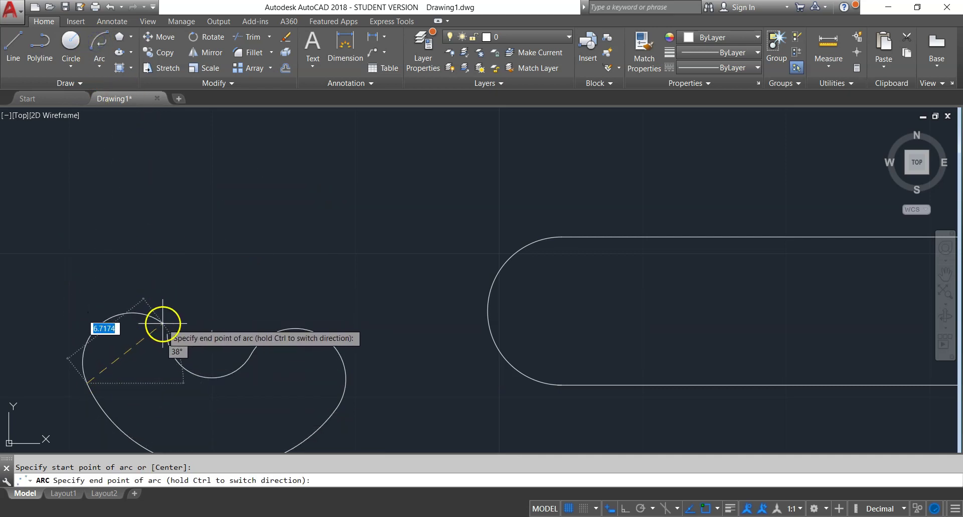
click(166, 331)
scroll(303, 350, down, 2)
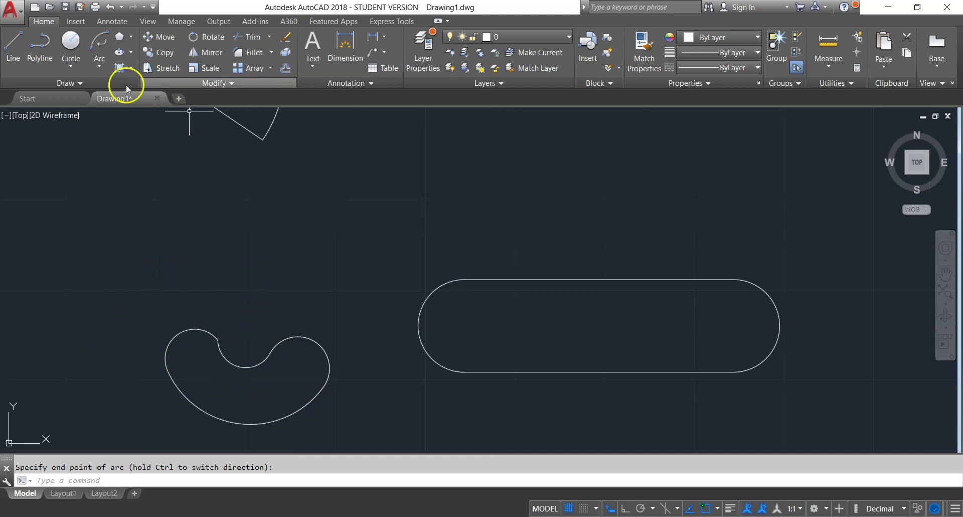
Add a tangent continuing arc sweeping up over the outline's top, then zoom and pan to view it
click(101, 68)
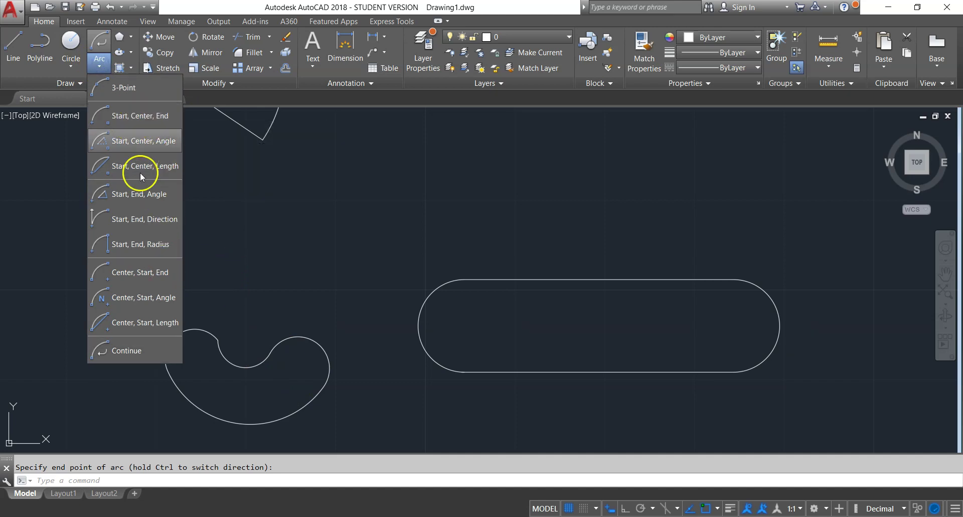
click(131, 350)
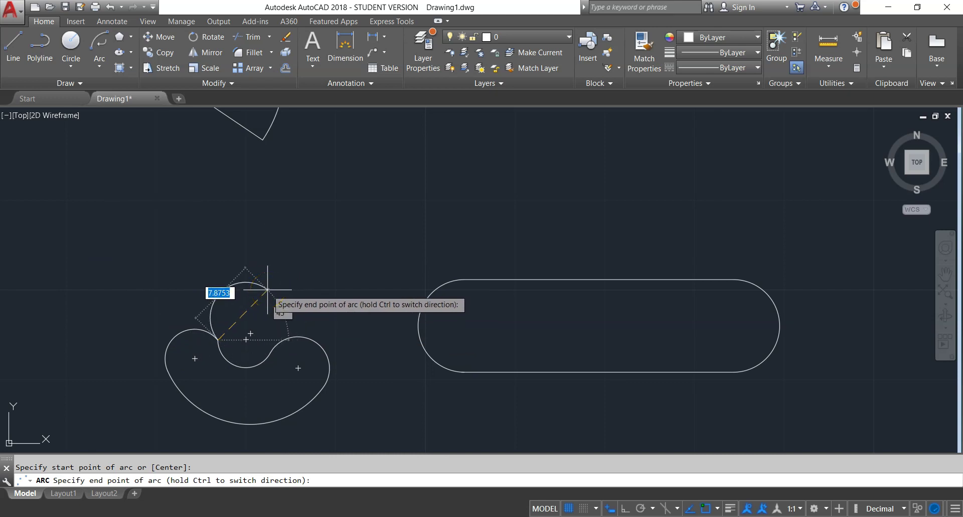
click(267, 289)
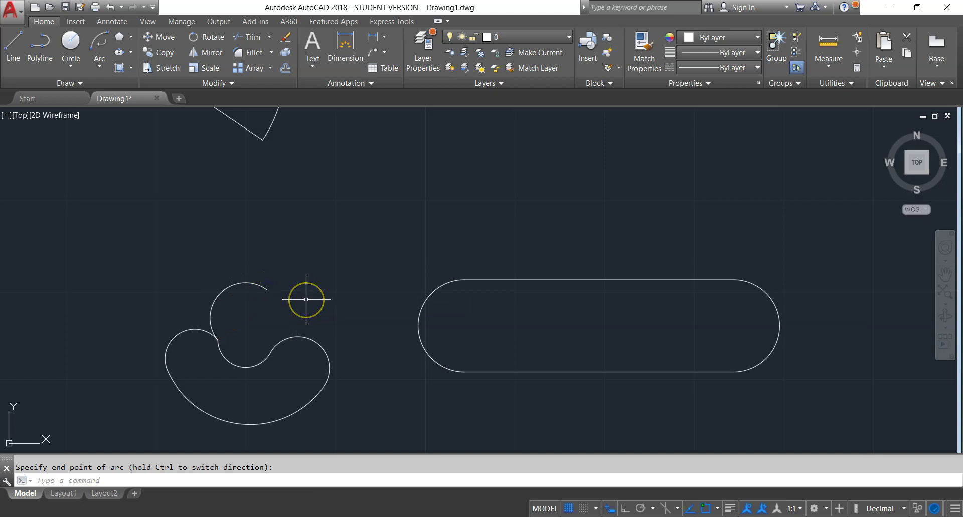
scroll(197, 287, up, 4)
middle_drag(211, 300, 301, 177)
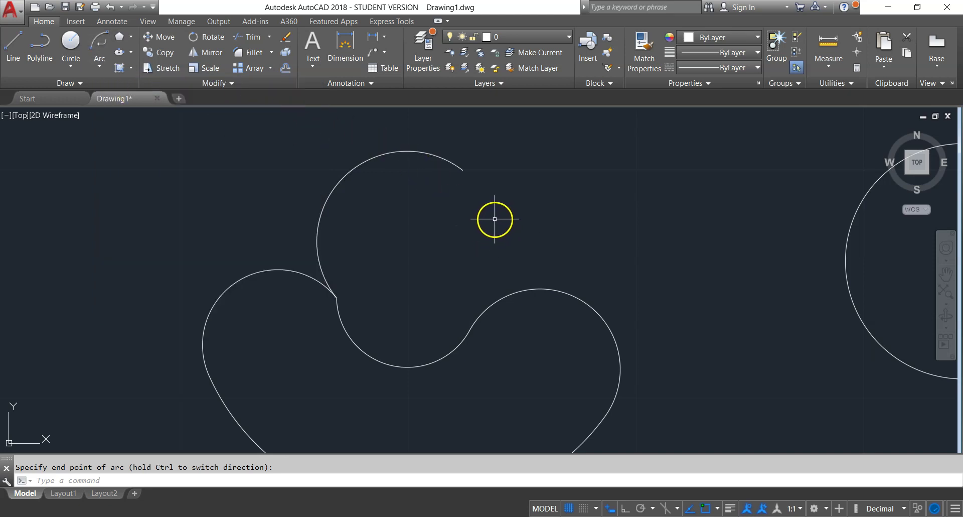
Select all objects and zoom out to view the G-shape, arc cloud and rounded slot together
key(ctrl+a)
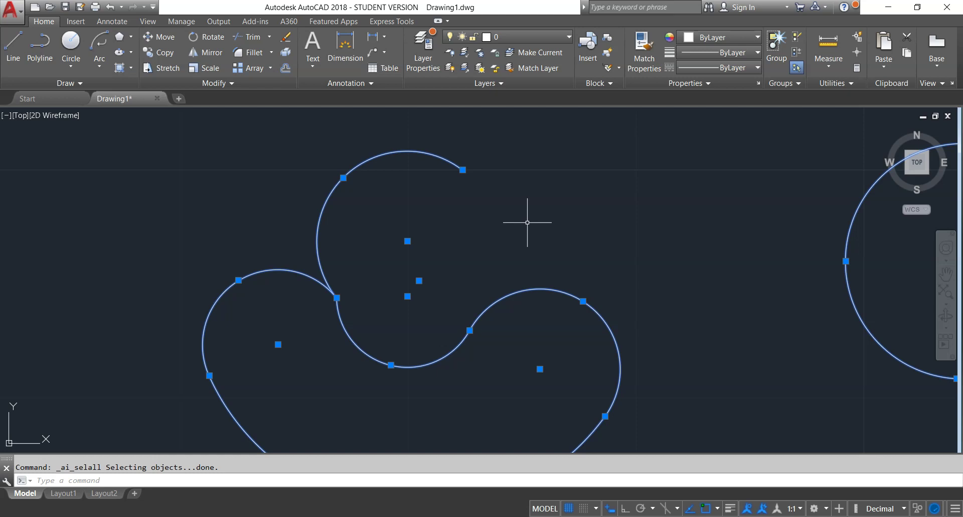
scroll(484, 226, down, 2)
scroll(492, 230, down, 1)
scroll(497, 231, down, 2)
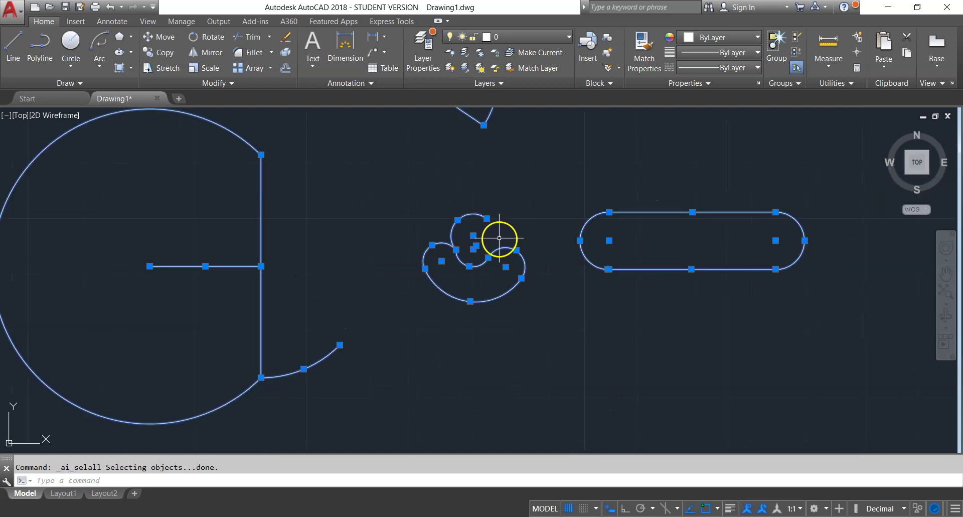